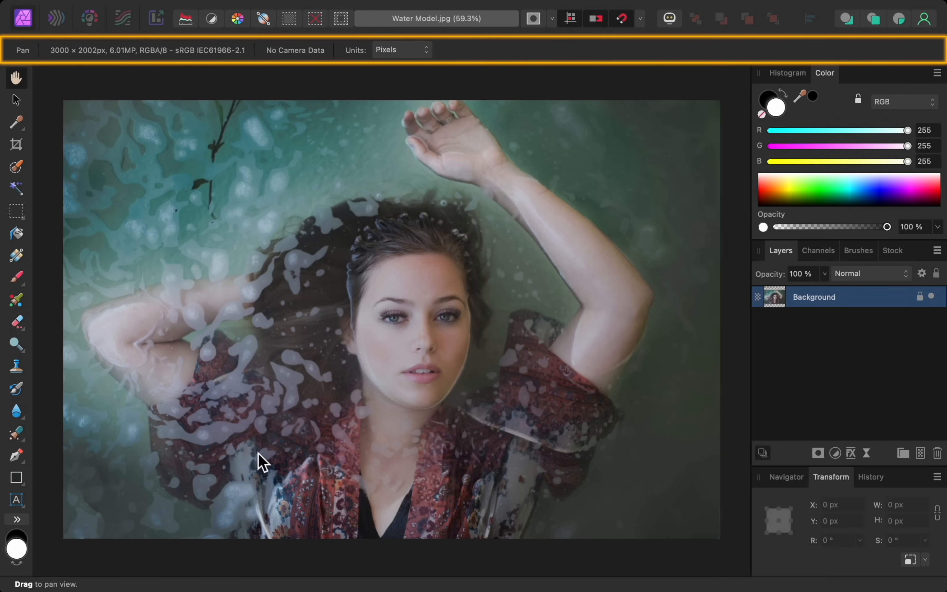
Step: Examine the context options of the Artistic Text, Clone Brush and Flood Select tools, ending on the View tool
{"action": "left_click", "coordinate": [17, 500]}
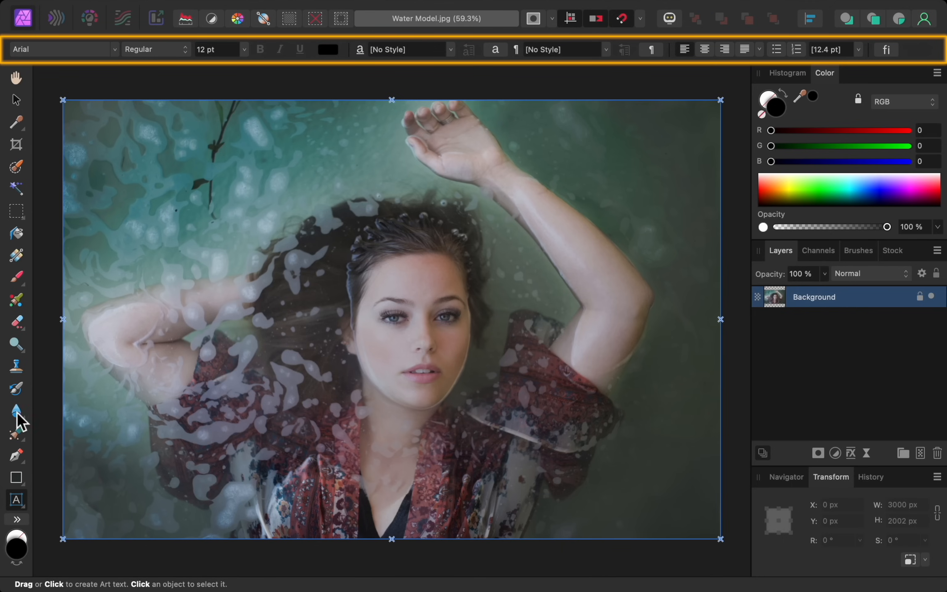
{"action": "left_click", "coordinate": [16, 370]}
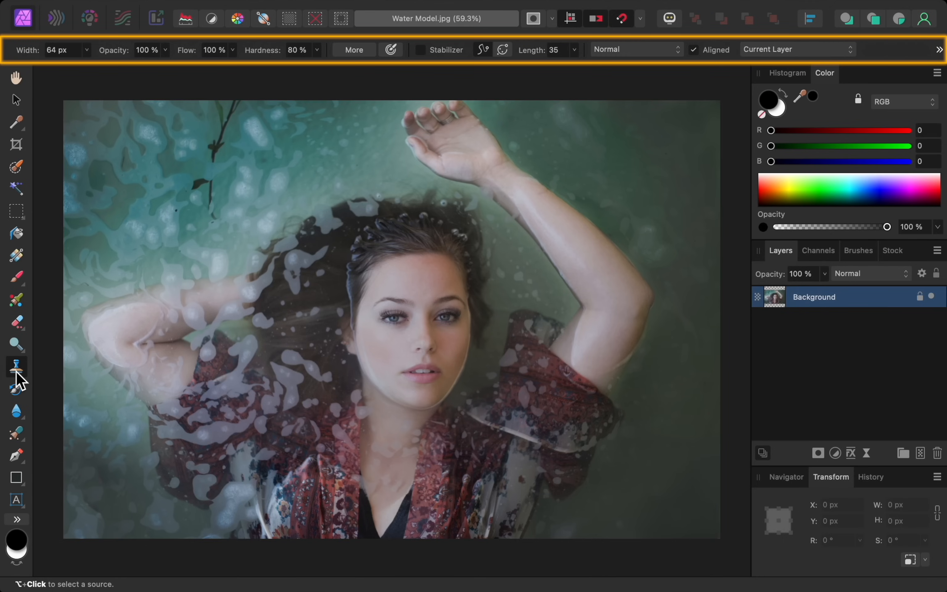
{"action": "left_click", "coordinate": [16, 192]}
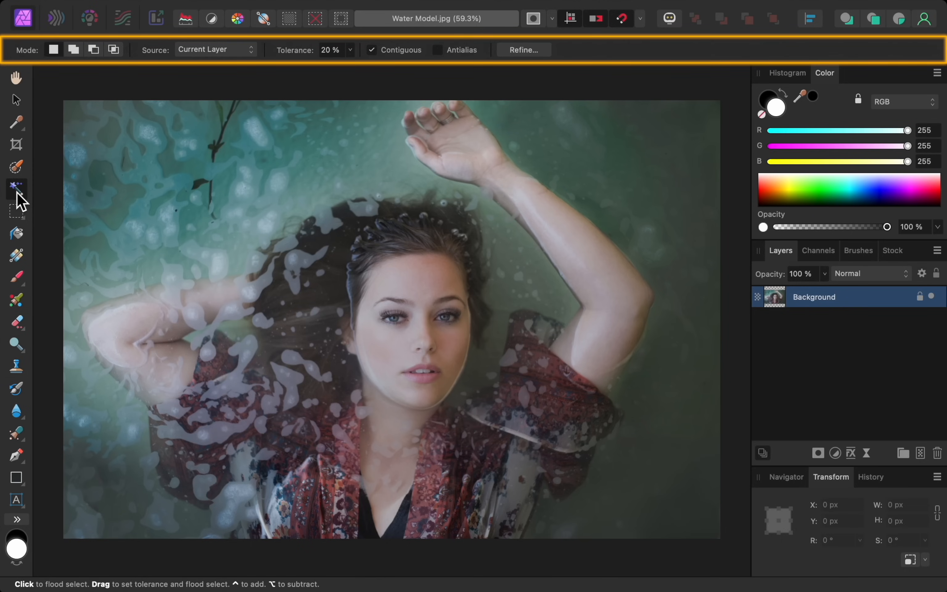
{"action": "left_click", "coordinate": [16, 78]}
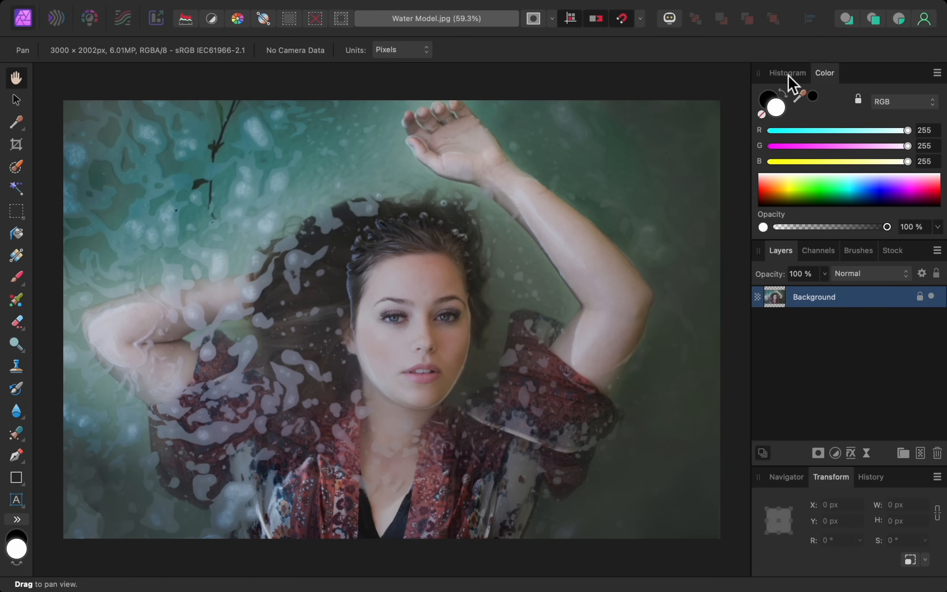
Step: Detach and close the Histogram, Channels, Brushes and Stock panels
{"action": "left_click_drag", "start_coordinate": [788, 74], "coordinate": [576, 124]}
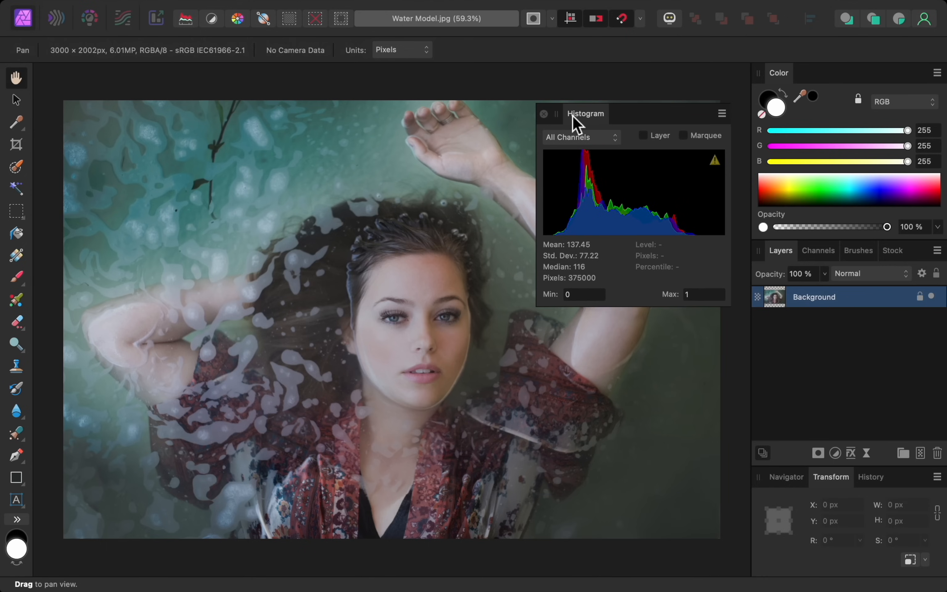
{"action": "left_click", "coordinate": [544, 114]}
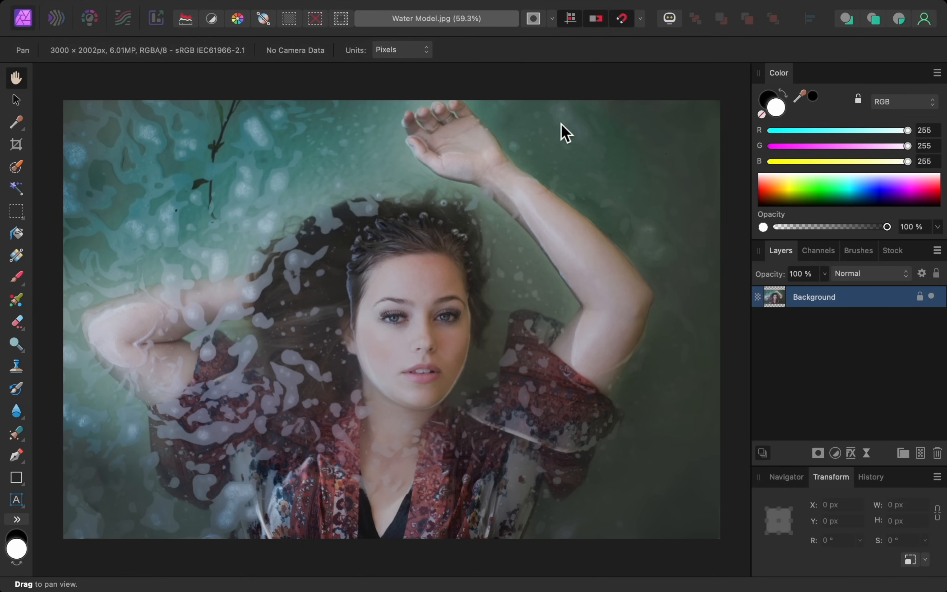
{"action": "left_click_drag", "start_coordinate": [813, 259], "coordinate": [622, 219]}
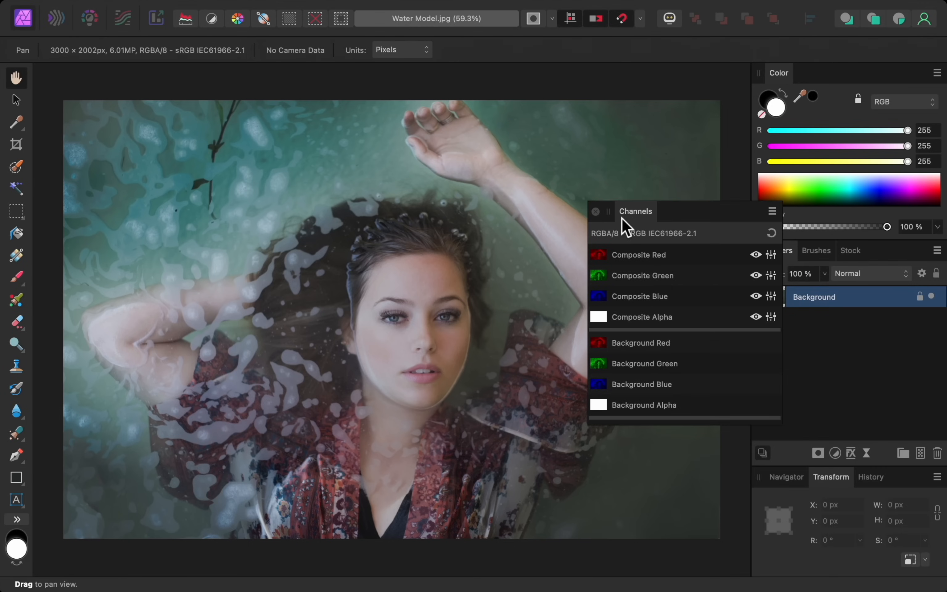
{"action": "left_click", "coordinate": [596, 212]}
{"action": "left_click_drag", "start_coordinate": [816, 252], "coordinate": [661, 236]}
{"action": "left_click", "coordinate": [641, 229]}
{"action": "left_click_drag", "start_coordinate": [812, 252], "coordinate": [620, 222]}
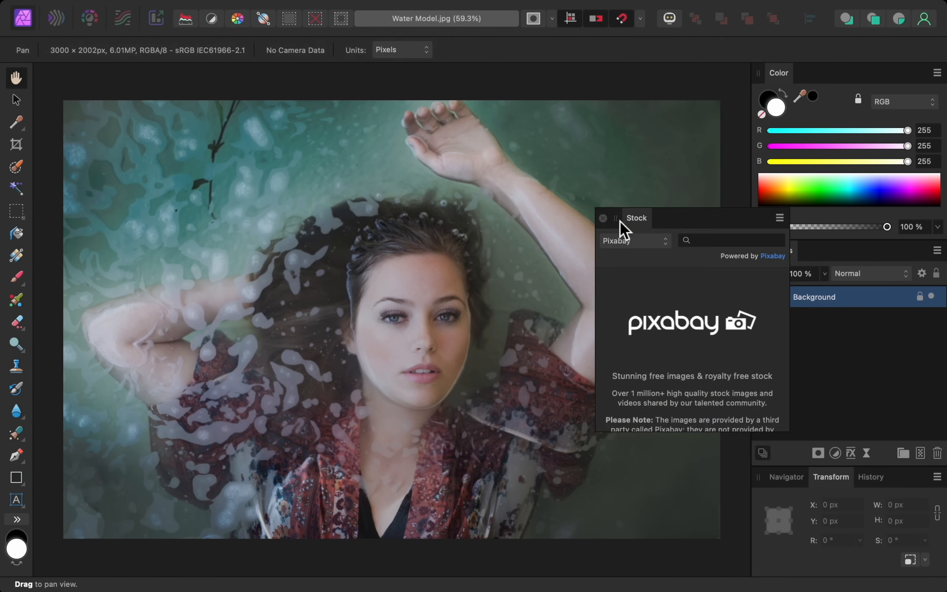
{"action": "left_click", "coordinate": [603, 218]}
Step: Close the Navigator, Transform and History panels so only Color and Layers stay in the studio
{"action": "left_click_drag", "start_coordinate": [787, 477], "coordinate": [597, 345]}
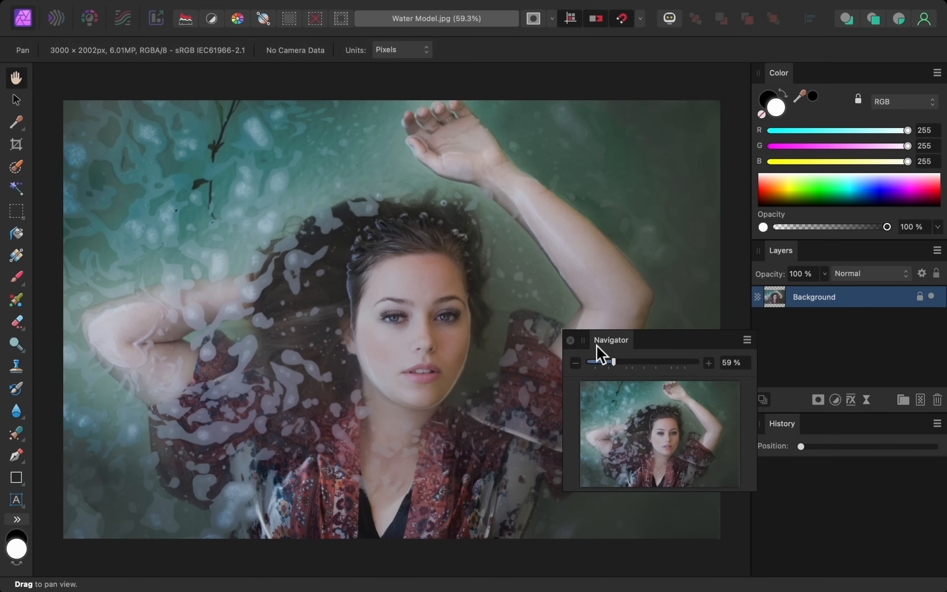
{"action": "left_click", "coordinate": [571, 340]}
{"action": "left_click_drag", "start_coordinate": [768, 423], "coordinate": [567, 338]}
{"action": "left_click", "coordinate": [564, 335]}
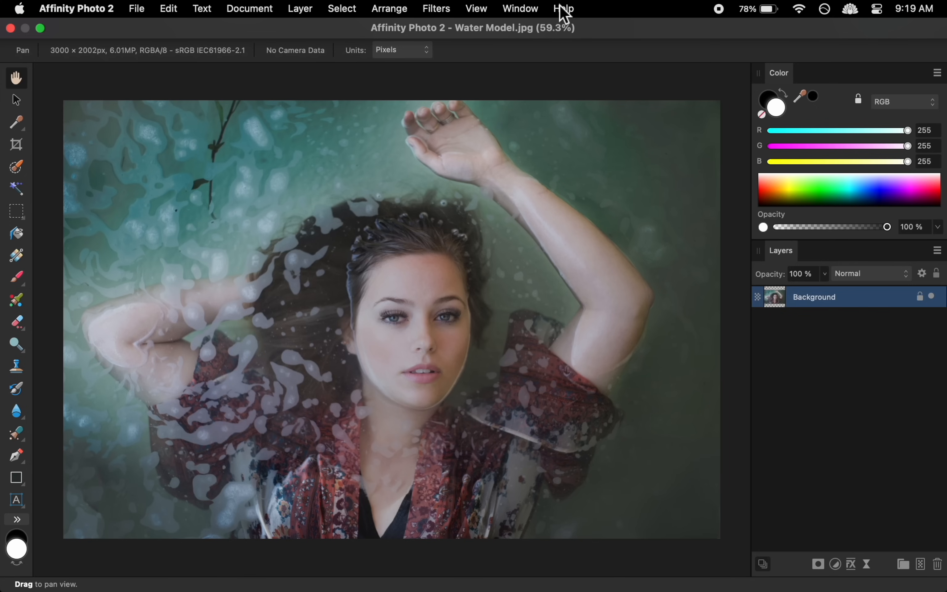
{"action": "left_click", "coordinate": [541, 14]}
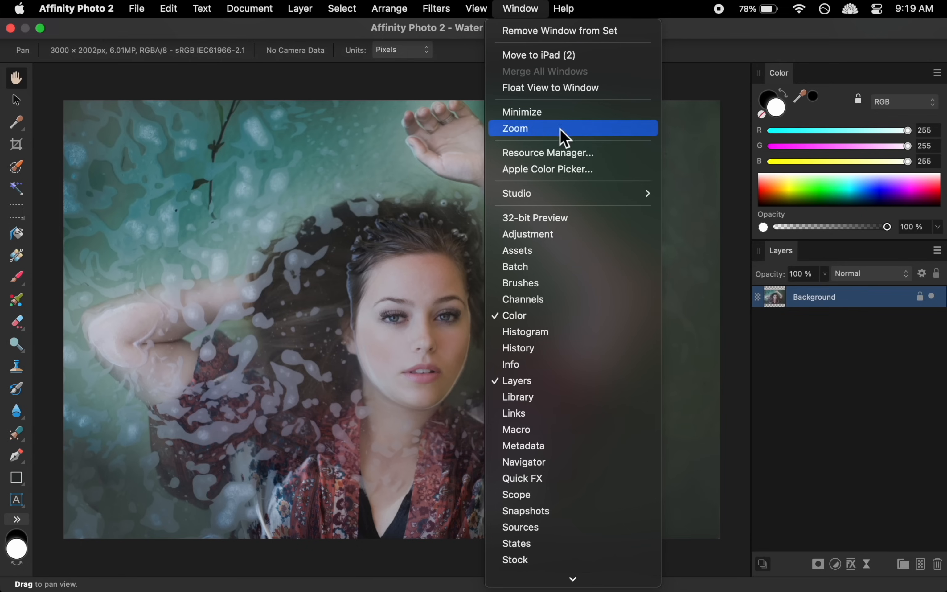
{"action": "mouse_move", "coordinate": [568, 203]}
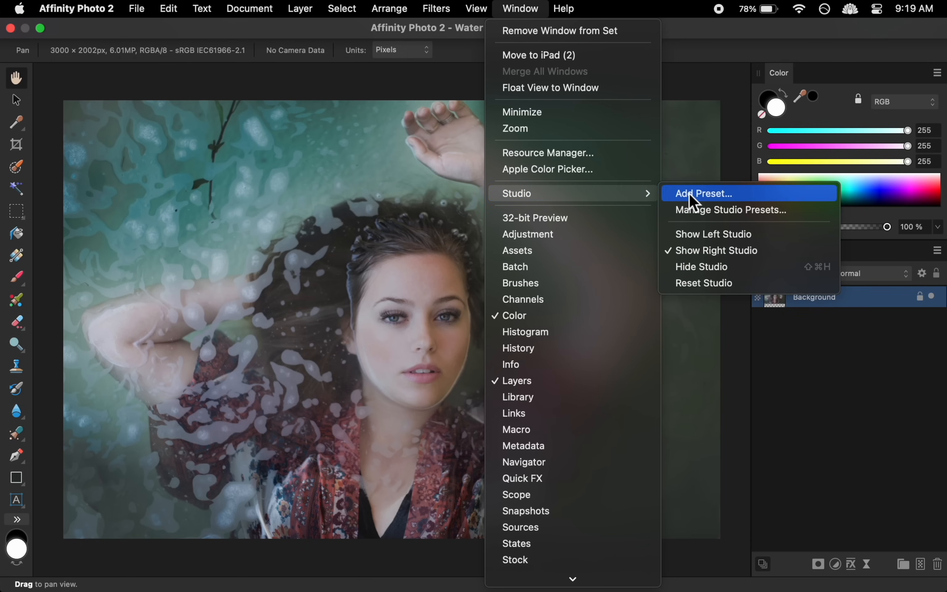
{"action": "left_click", "coordinate": [751, 287]}
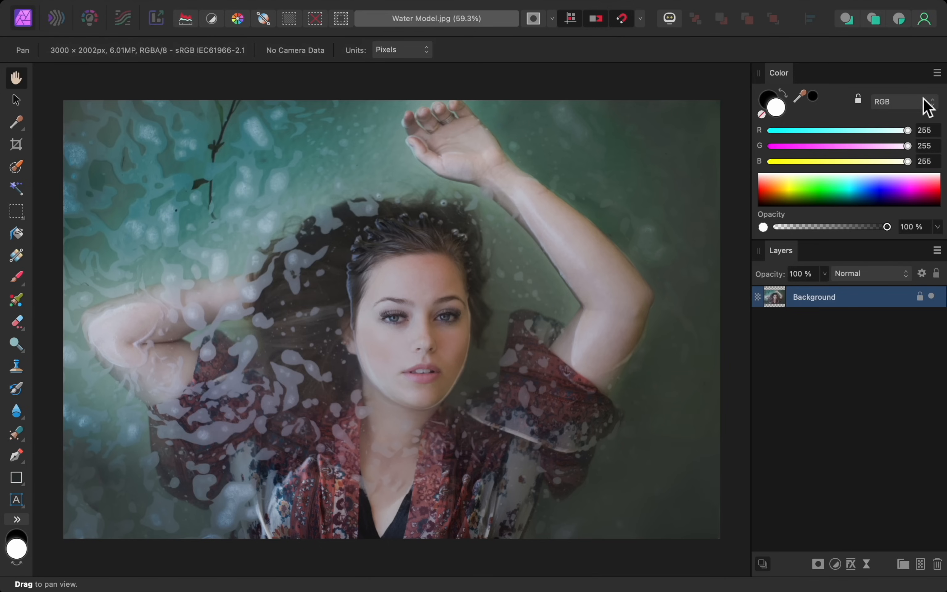
Step: Change the Color panel's display mode to Wheel
{"action": "left_click", "coordinate": [937, 73]}
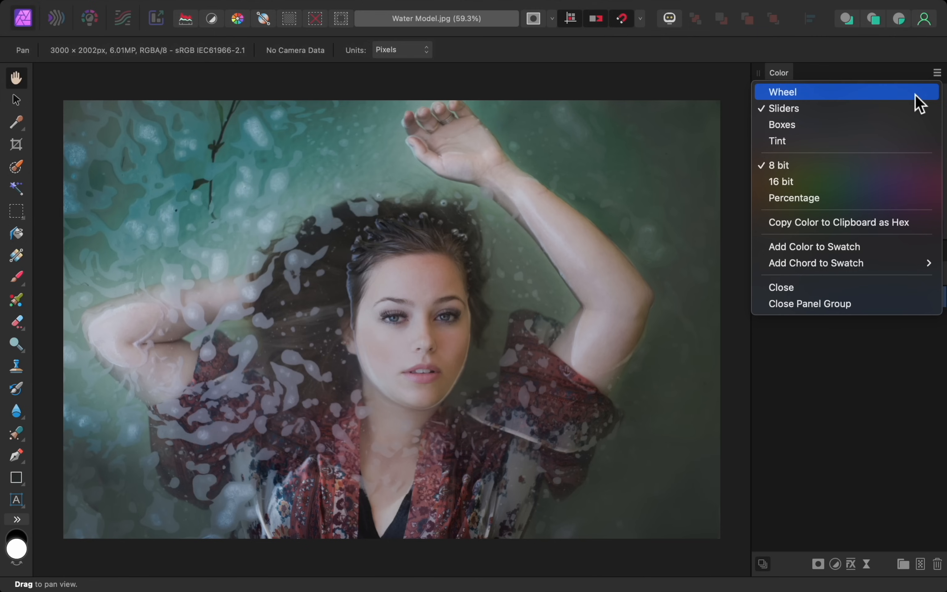
{"action": "left_click", "coordinate": [916, 93]}
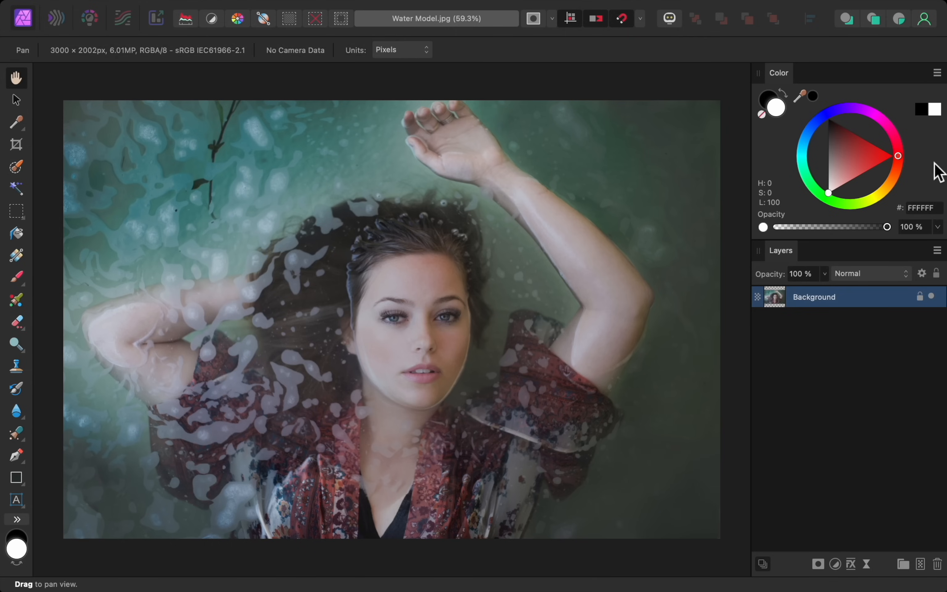
Step: Set the Layers panel to Large Thumbnails and turn off the Checkerboard thumbnail background
{"action": "left_click", "coordinate": [938, 251]}
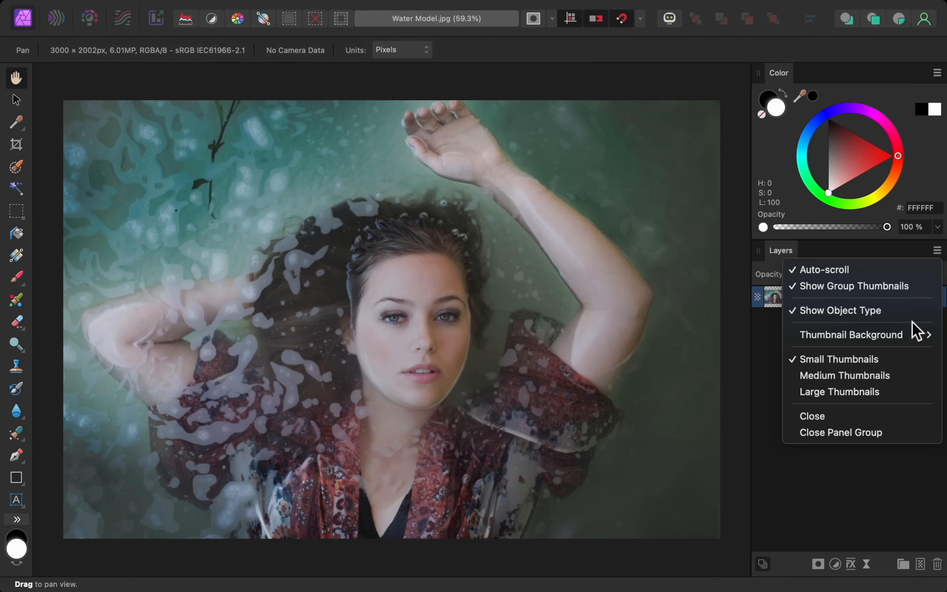
{"action": "left_click", "coordinate": [911, 390]}
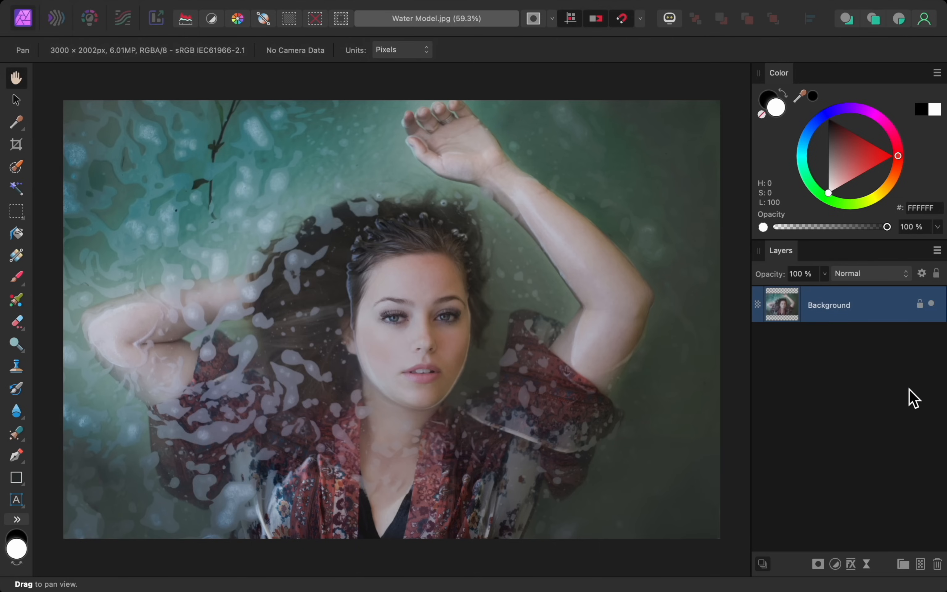
{"action": "left_click", "coordinate": [938, 252]}
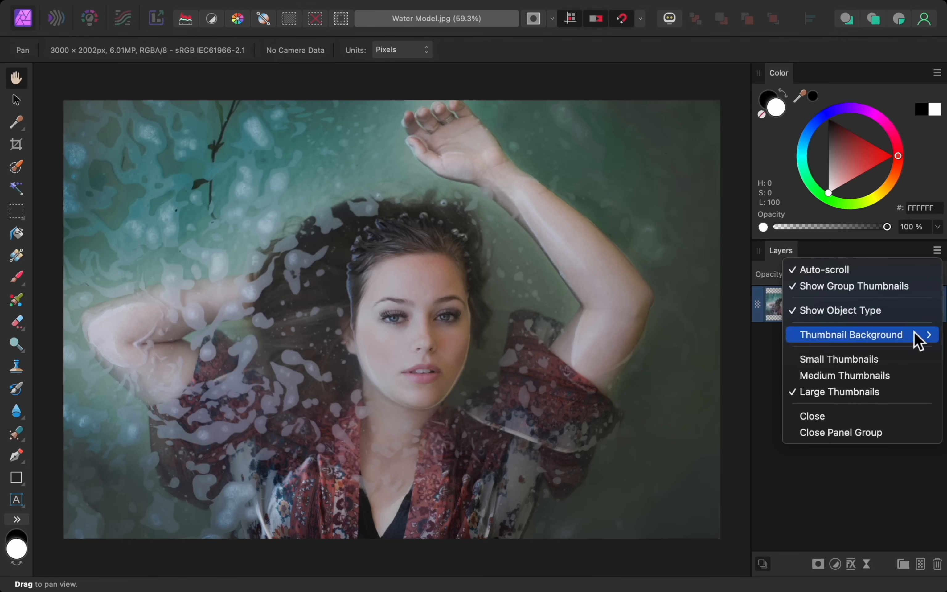
{"action": "mouse_move", "coordinate": [918, 337]}
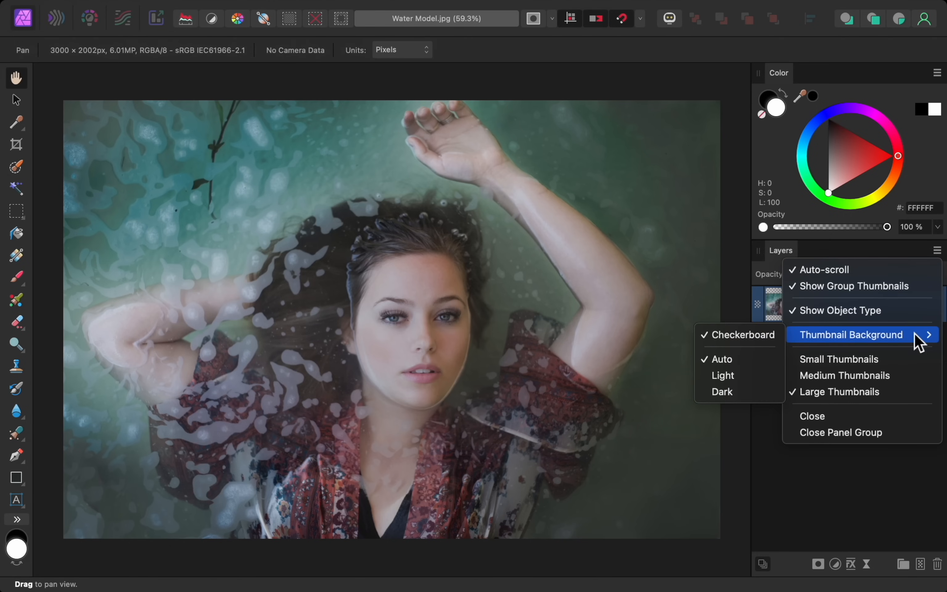
{"action": "left_click", "coordinate": [773, 335]}
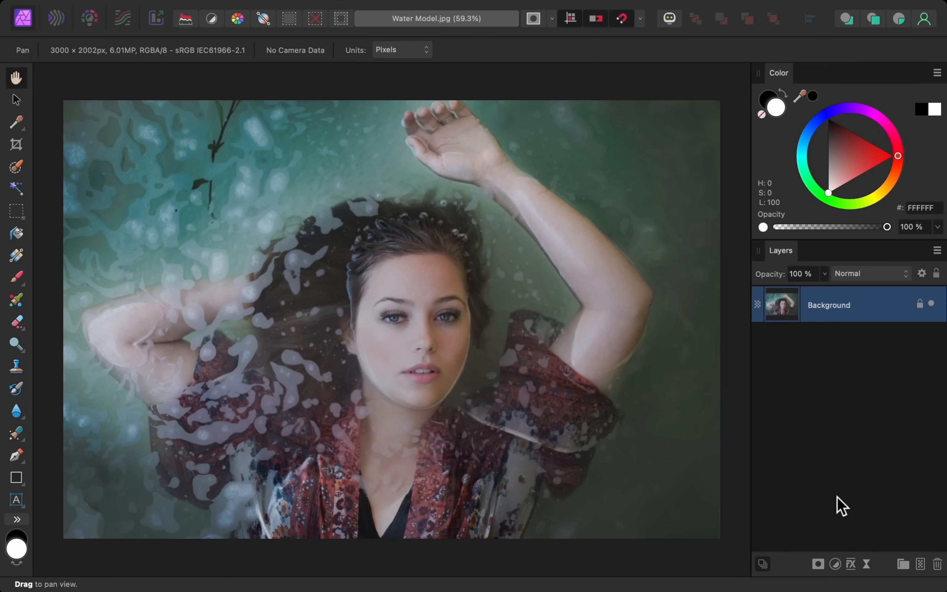
Step: Add a White Balance adjustment above the Background layer with White Balance at -50%
{"action": "left_click", "coordinate": [836, 564]}
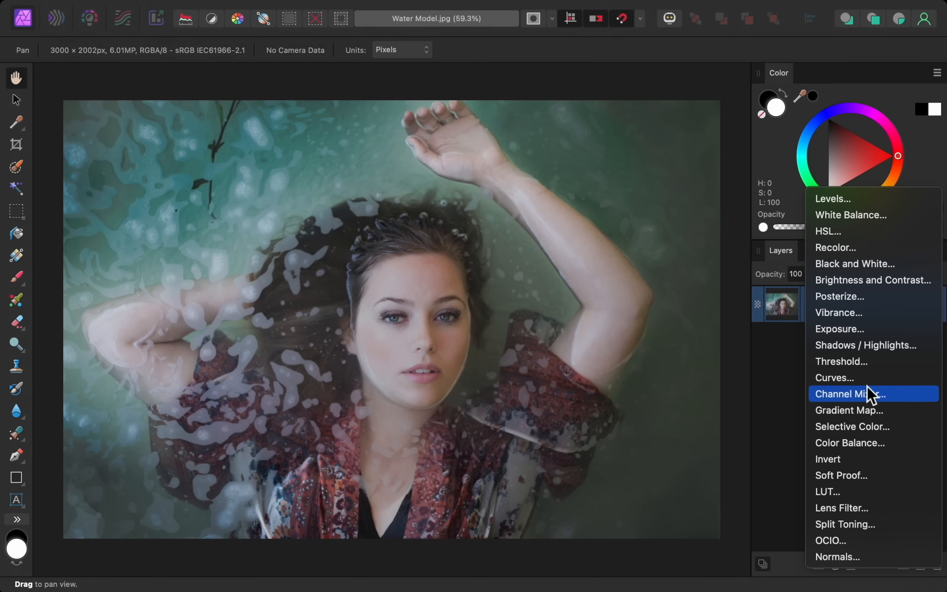
{"action": "left_click", "coordinate": [895, 218]}
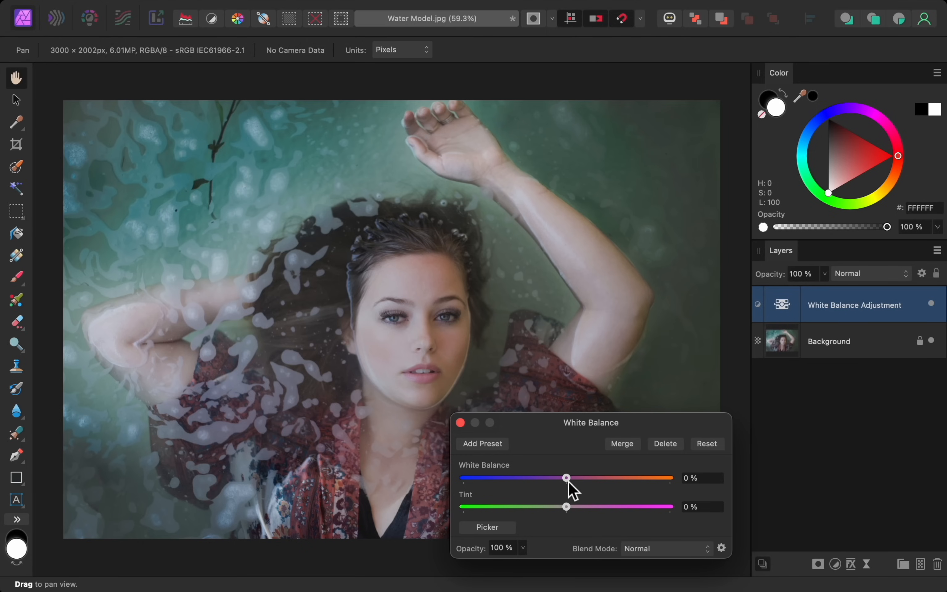
{"action": "left_click_drag", "start_coordinate": [566, 482], "coordinate": [515, 483]}
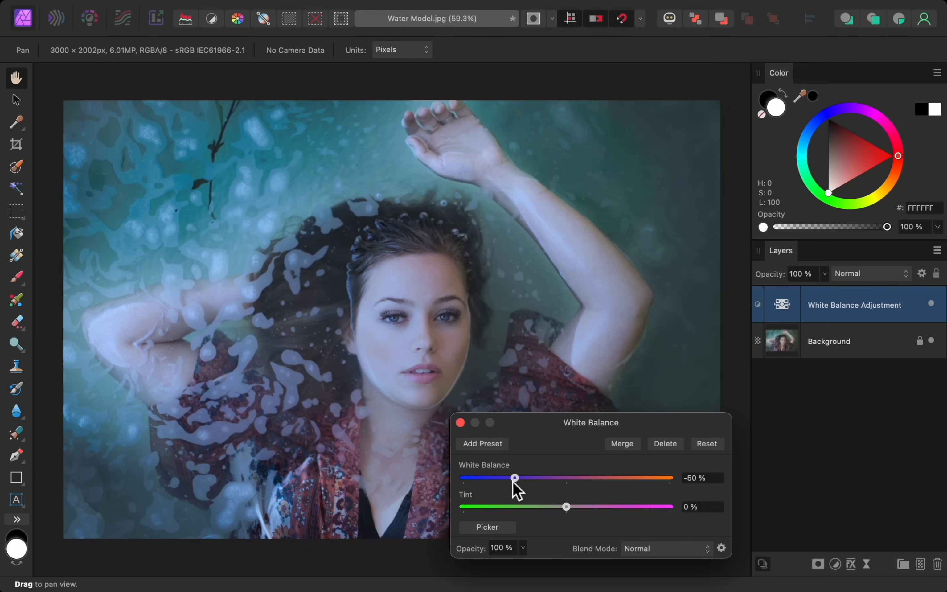
{"action": "left_click", "coordinate": [461, 423]}
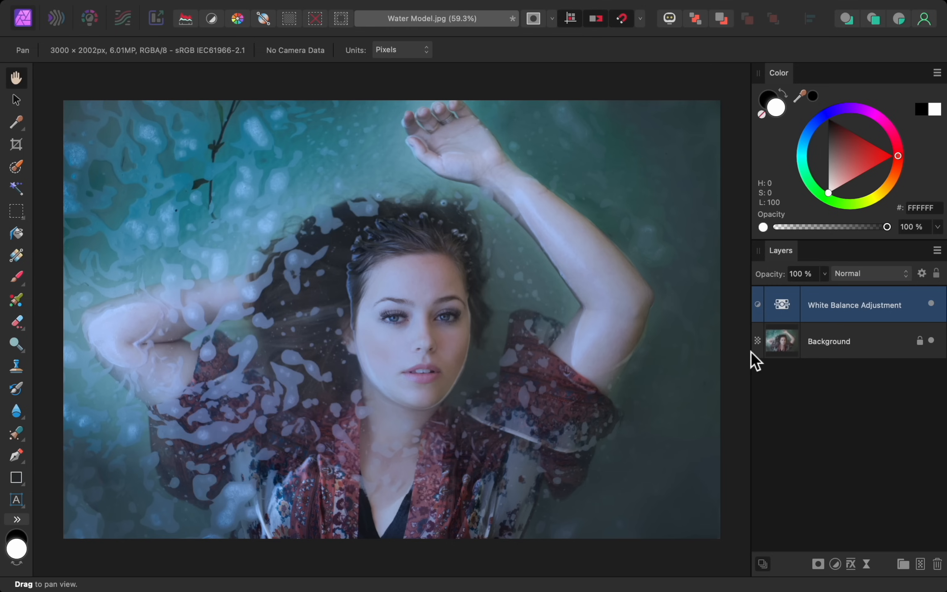
Step: Toggle the White Balance adjustment's visibility off and on to compare the photo before and after
{"action": "left_click", "coordinate": [932, 305]}
{"action": "left_click", "coordinate": [932, 304]}
{"action": "left_click", "coordinate": [932, 305]}
{"action": "left_click", "coordinate": [932, 305]}
Step: Add a Brightness and Contrast adjustment with Brightness at 25% and Contrast at 30%
{"action": "left_click", "coordinate": [838, 568]}
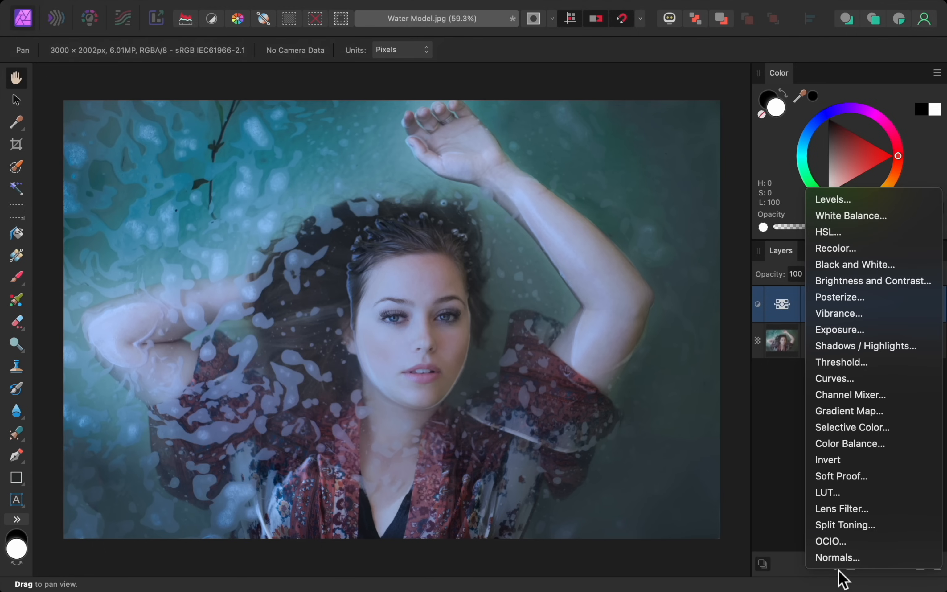
{"action": "left_click", "coordinate": [864, 285]}
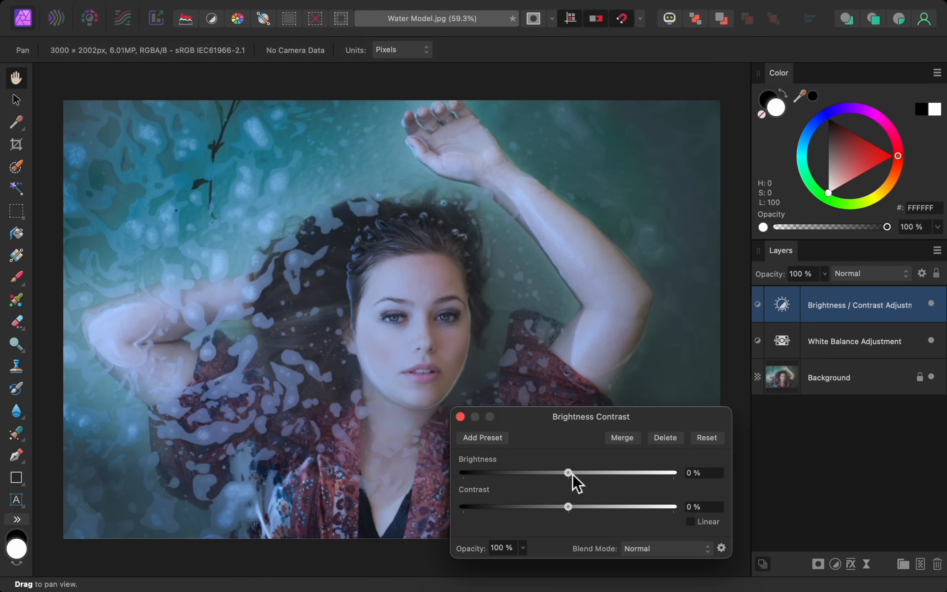
{"action": "left_click_drag", "start_coordinate": [579, 474], "coordinate": [594, 475]}
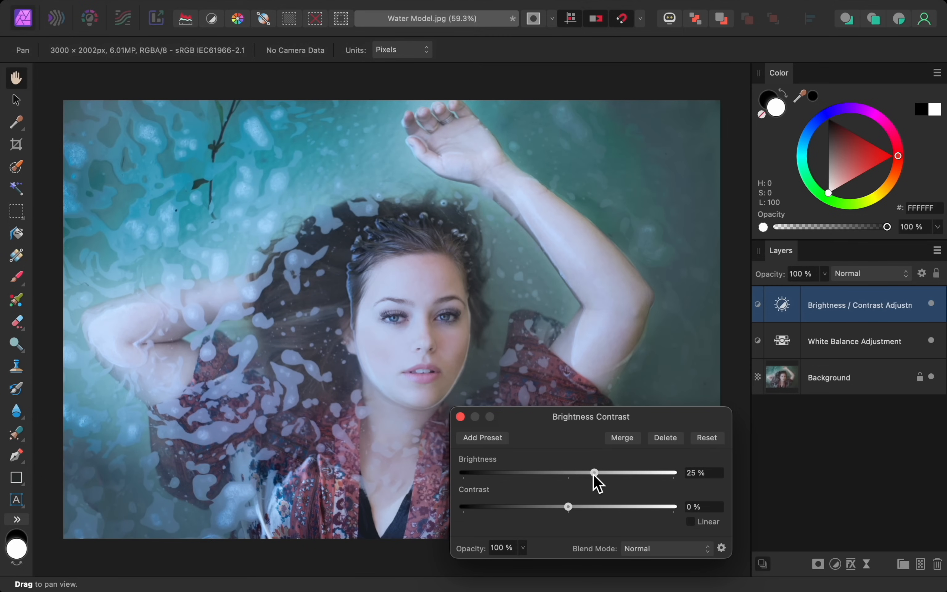
{"action": "left_click_drag", "start_coordinate": [569, 509], "coordinate": [599, 509]}
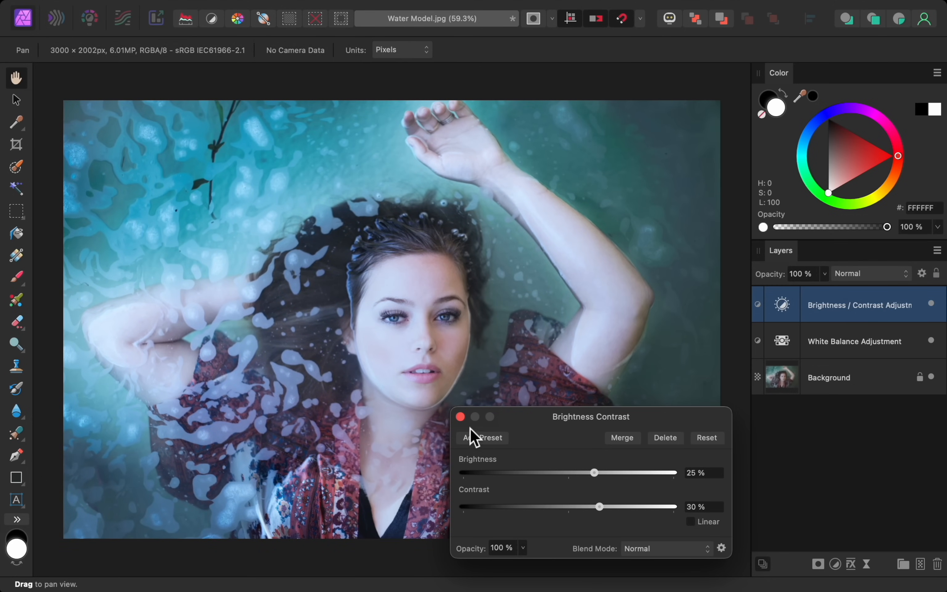
{"action": "left_click", "coordinate": [460, 417]}
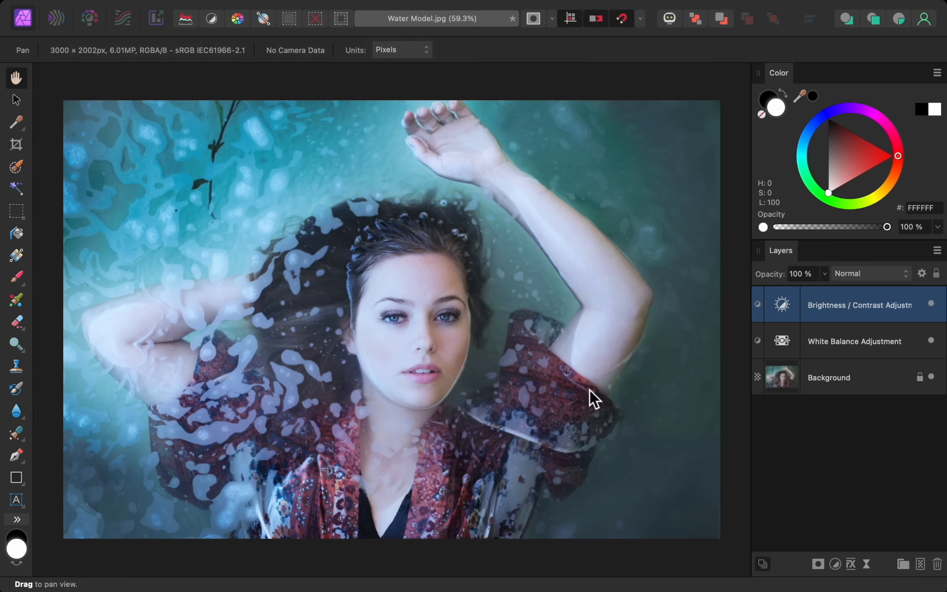
Step: Reopen the White Balance adjustment and set its White Balance to -20%
{"action": "double_click", "coordinate": [788, 351]}
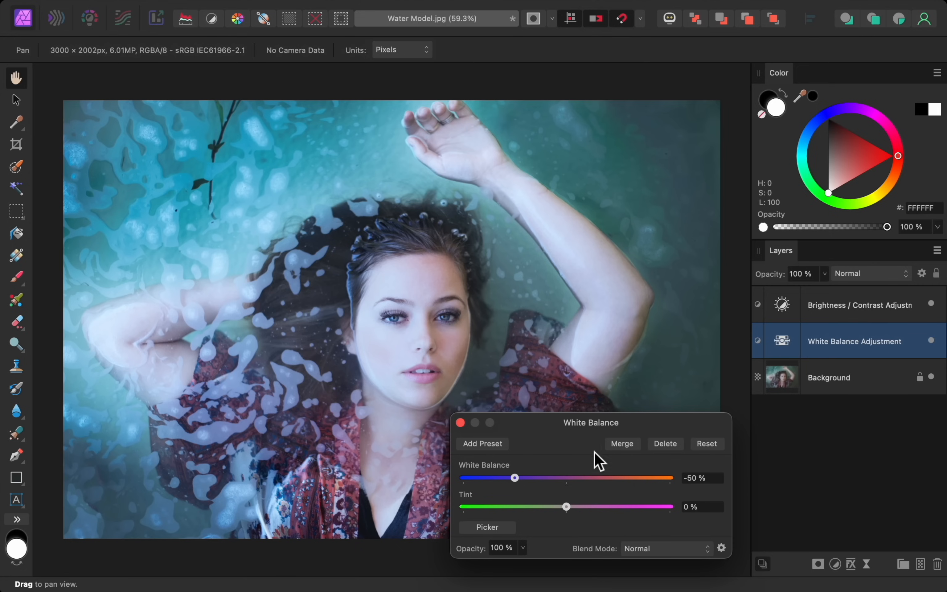
{"action": "left_click_drag", "start_coordinate": [516, 483], "coordinate": [544, 480]}
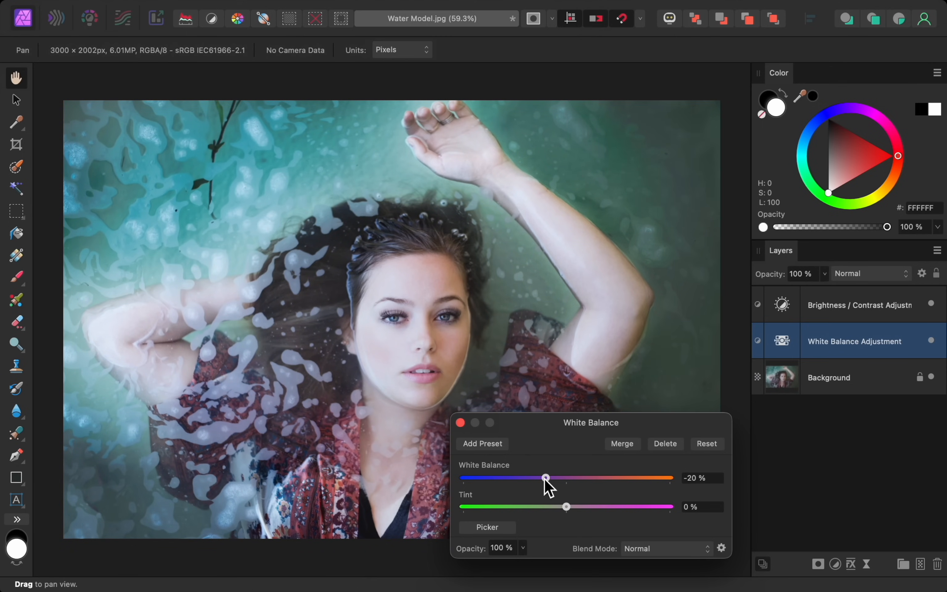
{"action": "left_click", "coordinate": [460, 423]}
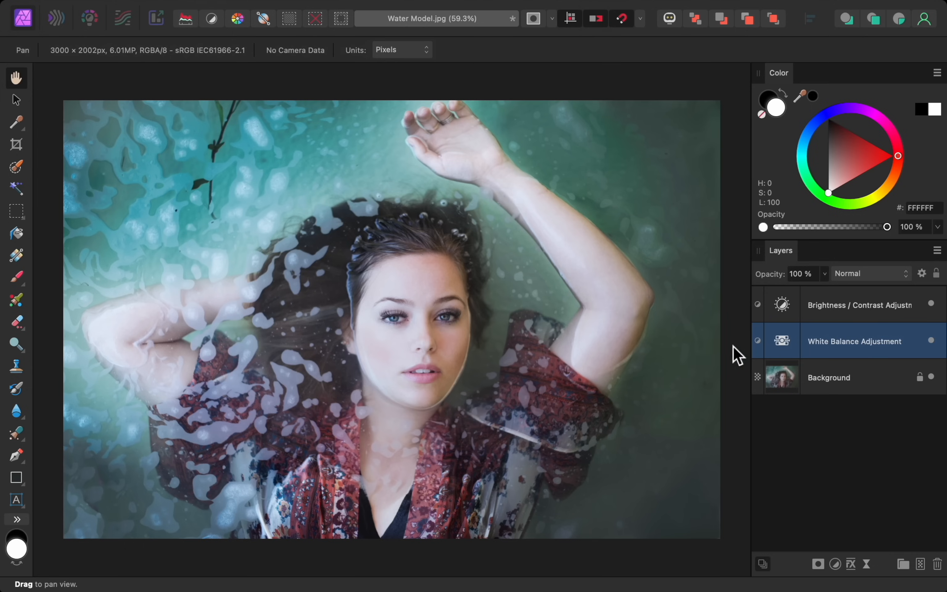
Step: Select both adjustment layers and toggle their visibility off and on to compare the edited photo with the original
{"action": "left_click", "coordinate": [840, 312], "text": "shift"}
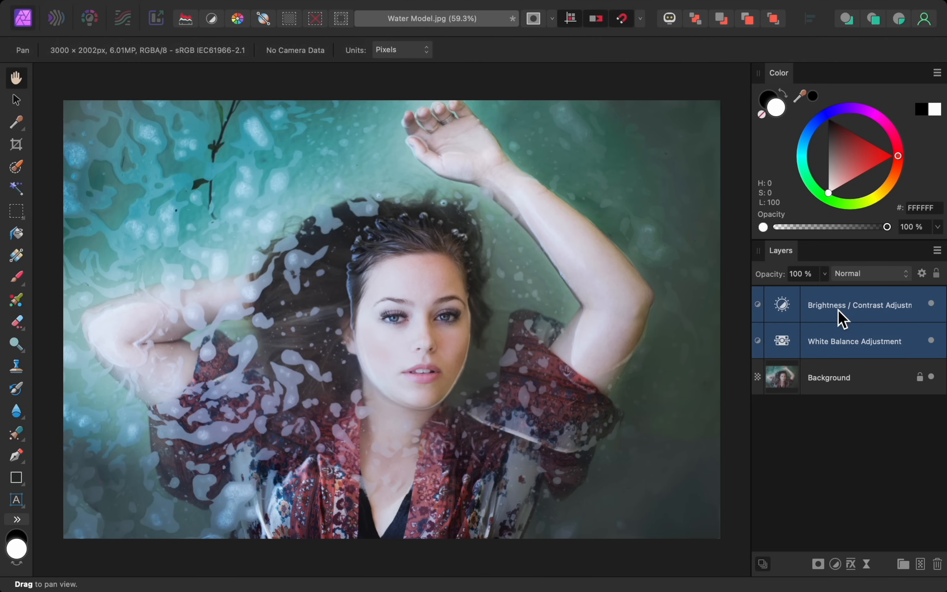
{"action": "left_click", "coordinate": [931, 305]}
{"action": "left_click", "coordinate": [932, 305]}
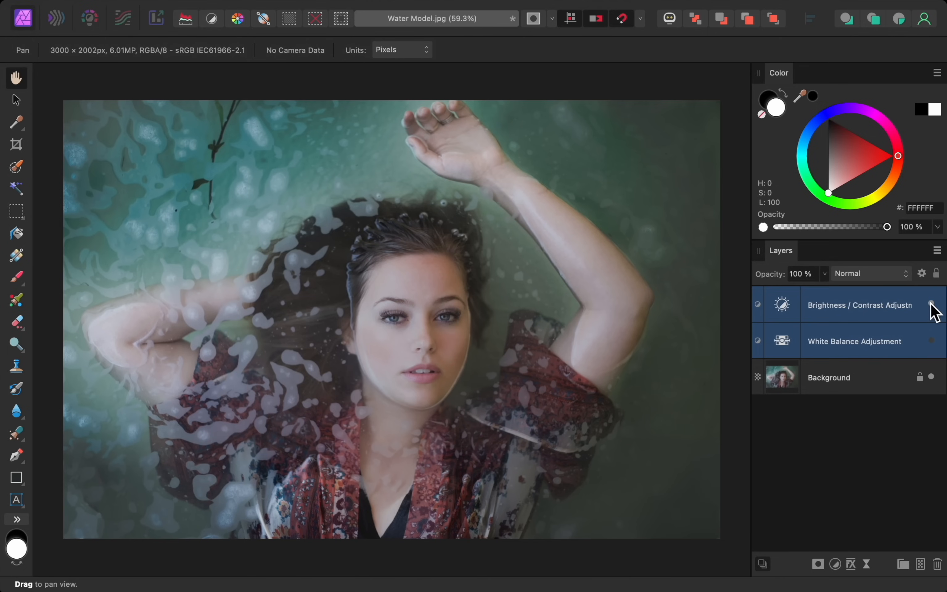
{"action": "left_click", "coordinate": [932, 304]}
{"action": "left_click", "coordinate": [932, 305]}
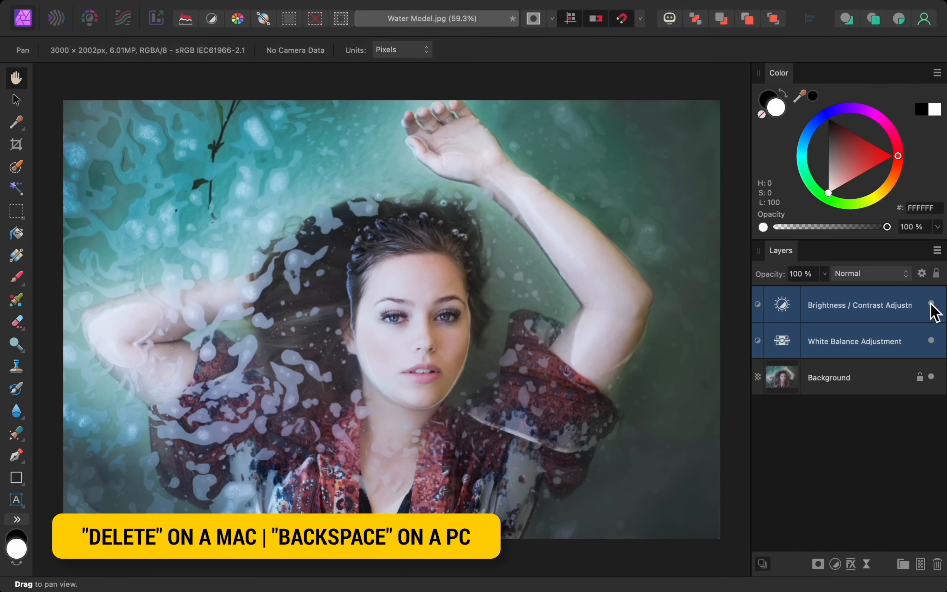
Step: Replace both adjustment layers with a Curves adjustment shaped as an S-curve, with points at X 0.739, Y 0.831 and X 0.242, Y 0.218
{"action": "key", "text": "BackSpace"}
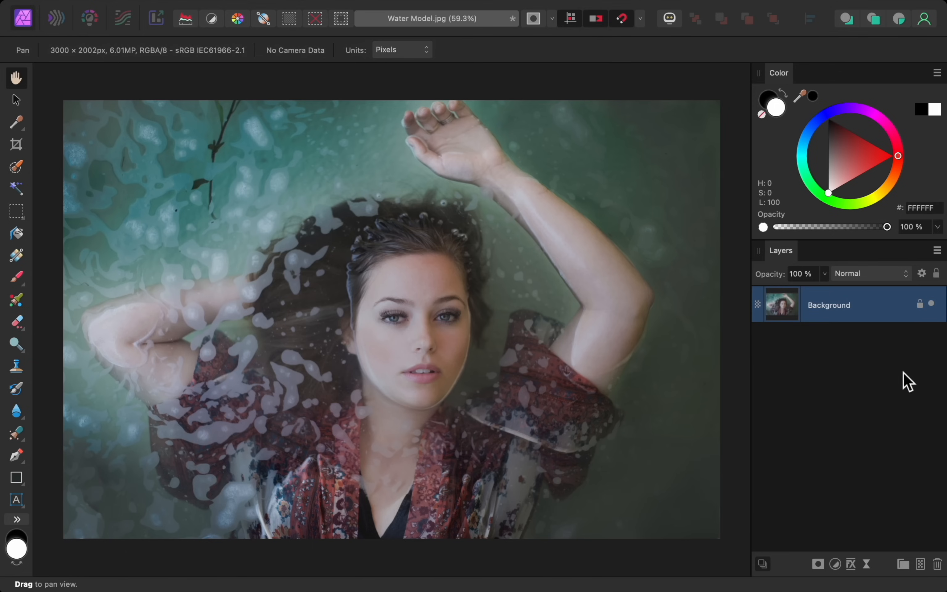
{"action": "left_click", "coordinate": [836, 565]}
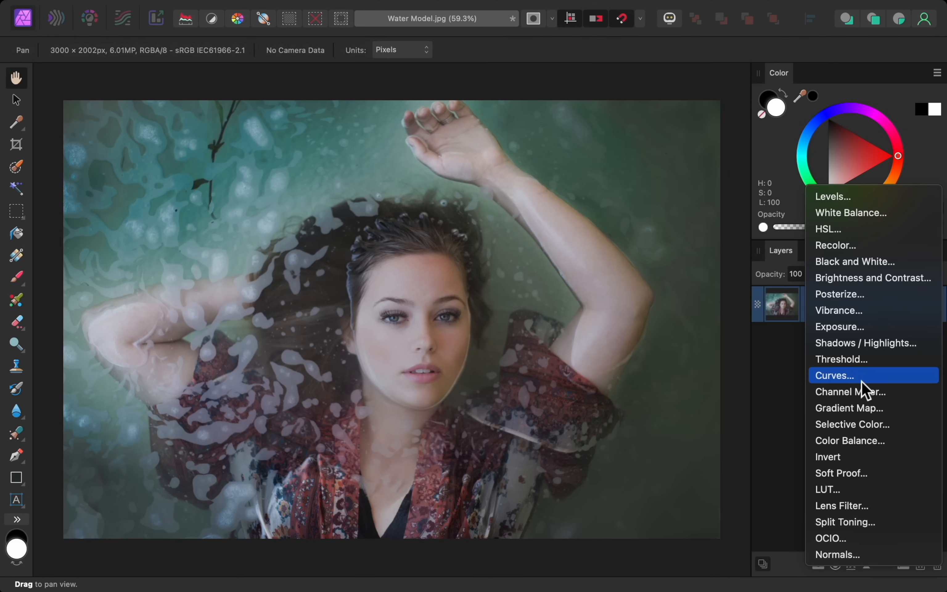
{"action": "left_click", "coordinate": [858, 377]}
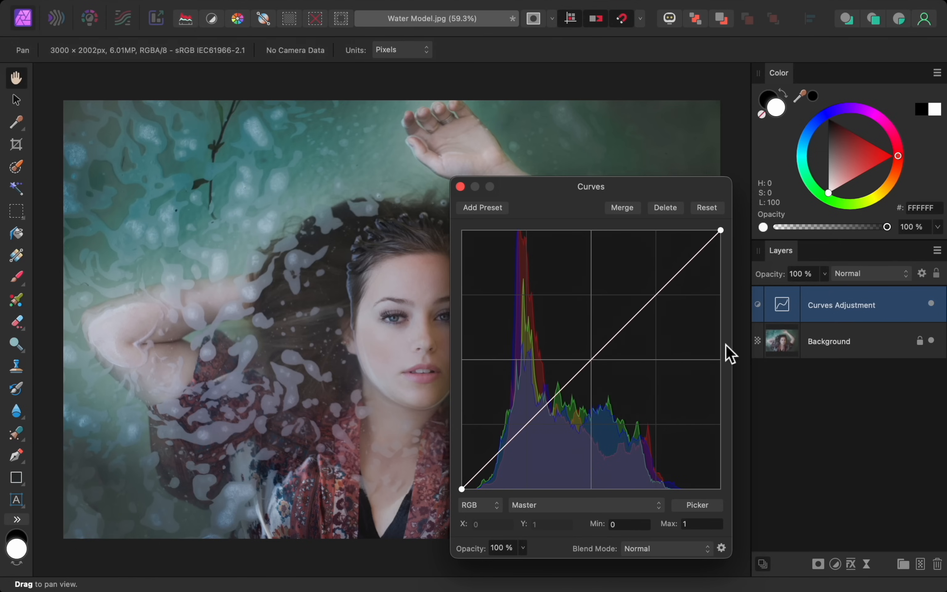
{"action": "left_click_drag", "start_coordinate": [659, 298], "coordinate": [652, 272]}
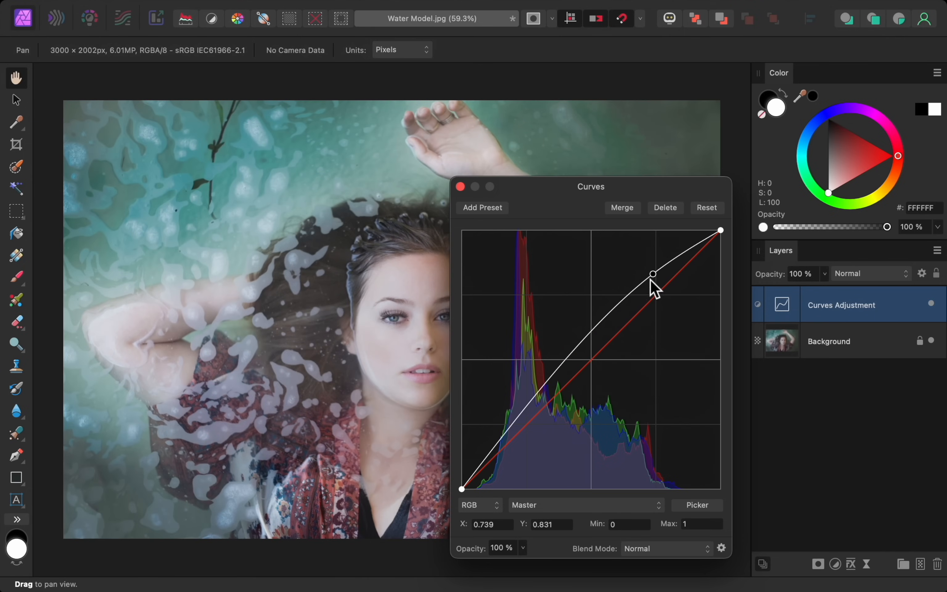
{"action": "left_click_drag", "start_coordinate": [523, 416], "coordinate": [525, 434]}
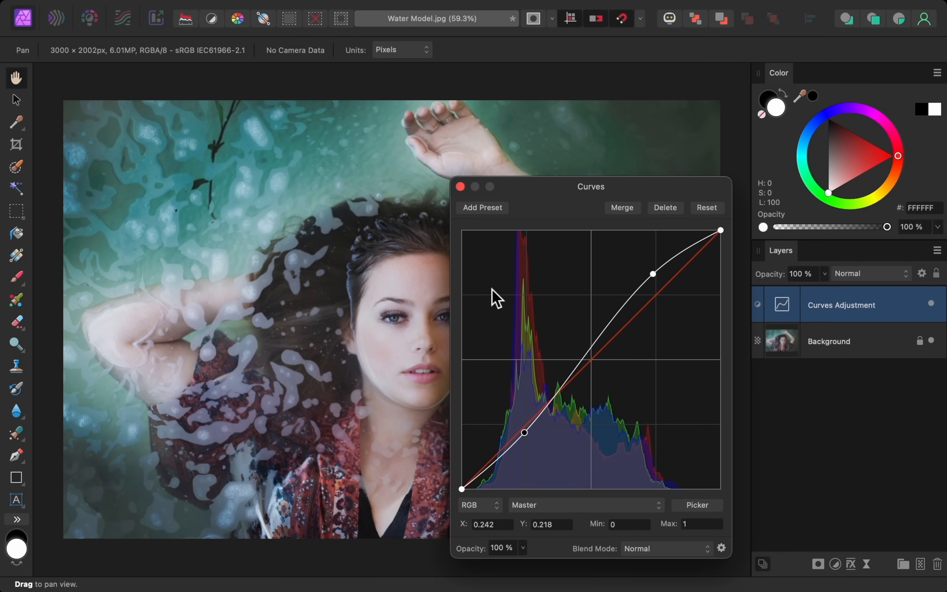
{"action": "left_click", "coordinate": [461, 186]}
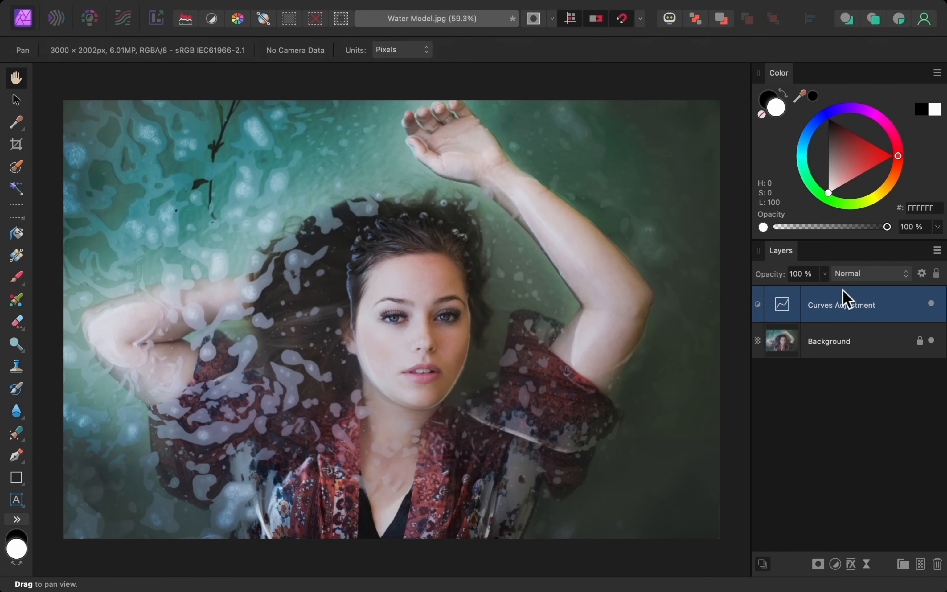
Step: Toggle the Curves adjustment's visibility off and on to compare the photo before and after
{"action": "left_click", "coordinate": [931, 305]}
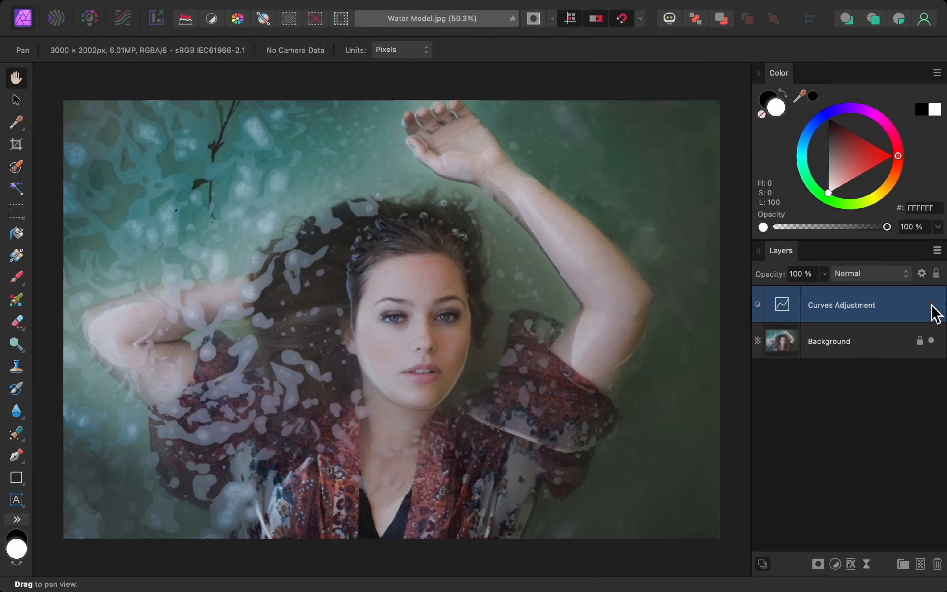
{"action": "left_click", "coordinate": [932, 304]}
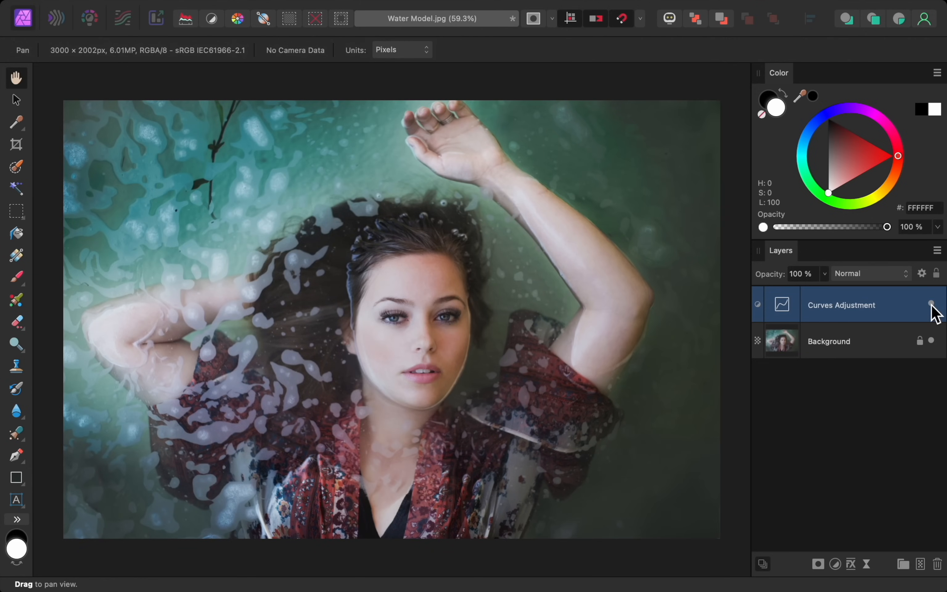
{"action": "left_click", "coordinate": [931, 305]}
{"action": "left_click", "coordinate": [931, 305]}
Step: Add an HSL adjustment, try a Saturation Shift of 50% on all colors, and reset that shift
{"action": "left_click", "coordinate": [836, 565]}
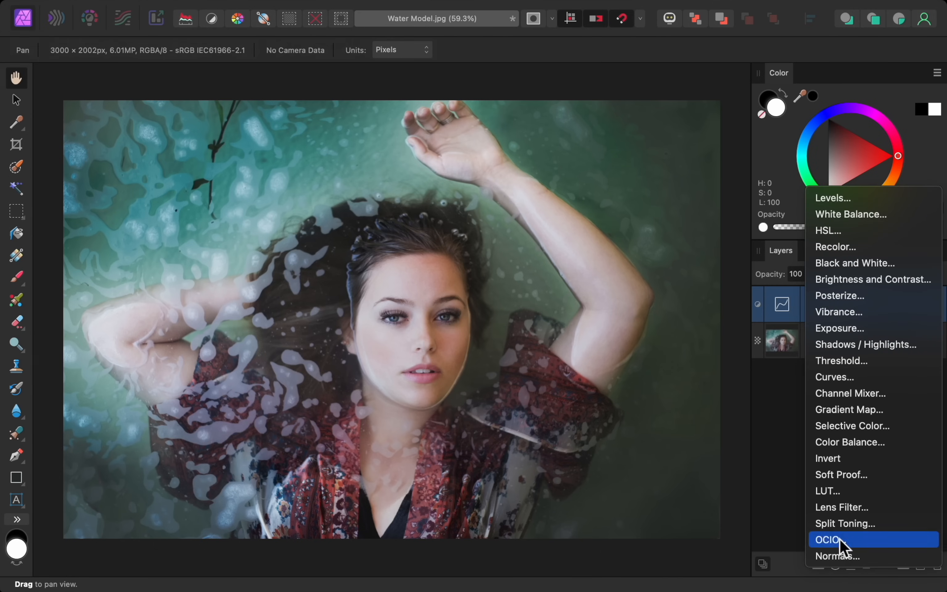
{"action": "left_click", "coordinate": [867, 232]}
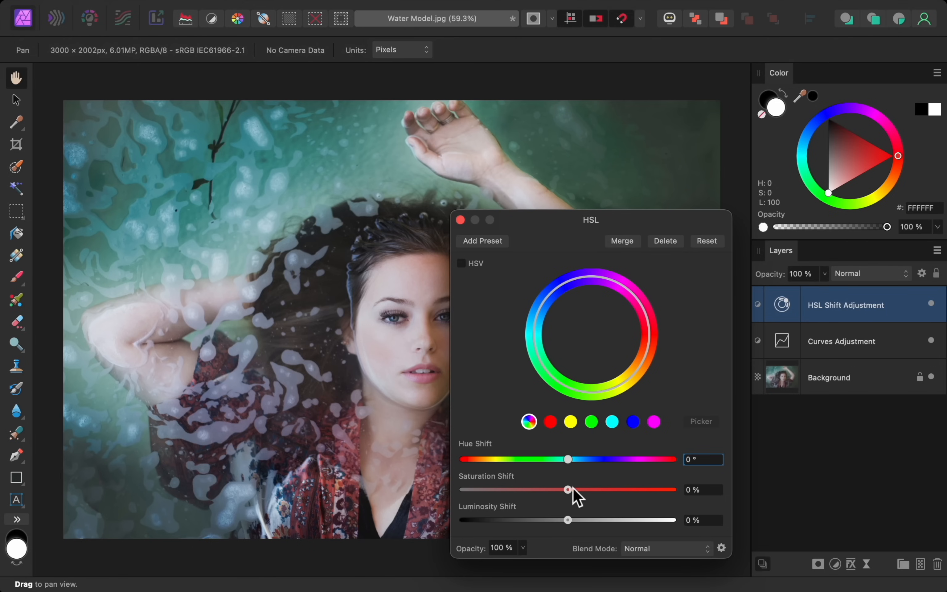
{"action": "left_click_drag", "start_coordinate": [567, 490], "coordinate": [619, 495]}
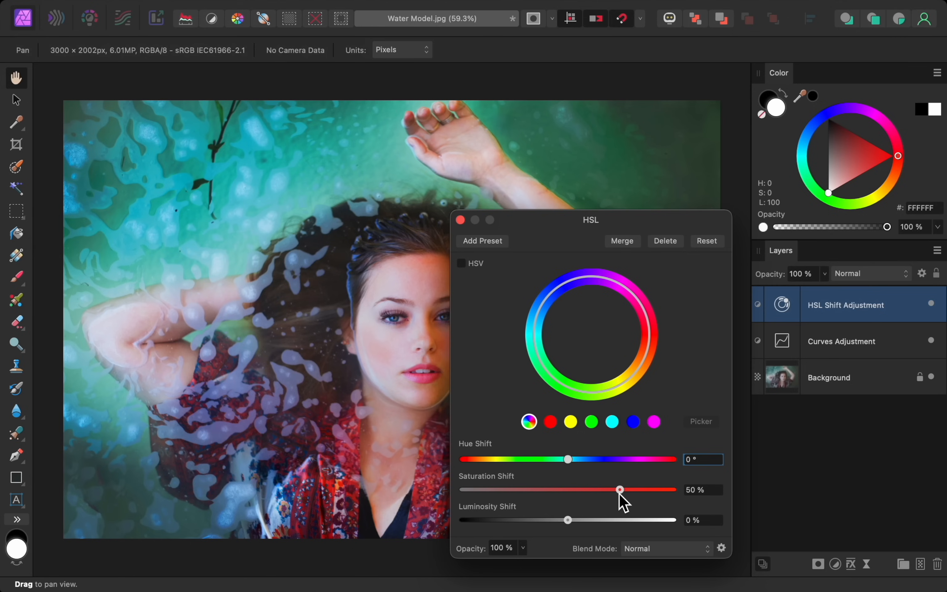
{"action": "double_click", "coordinate": [619, 491]}
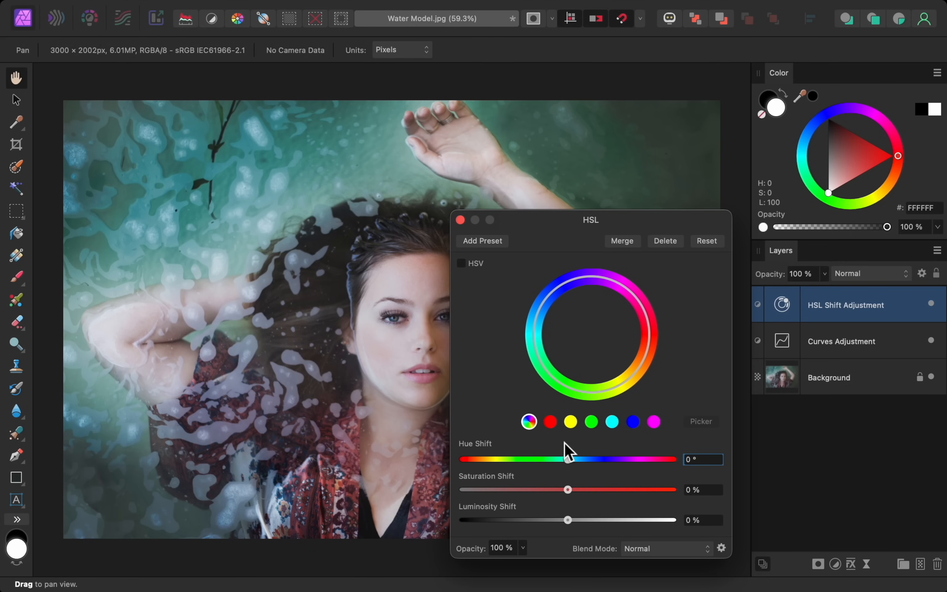
Step: Set the Saturation Shift of the reds to 25% in the HSL adjustment, after trying 80%
{"action": "left_click", "coordinate": [551, 423]}
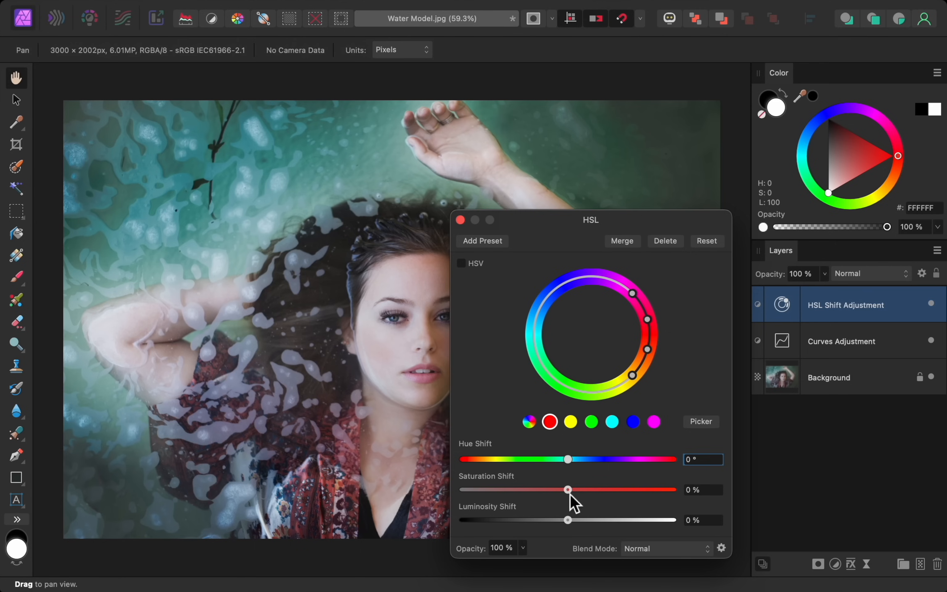
{"action": "left_click_drag", "start_coordinate": [569, 494], "coordinate": [652, 494]}
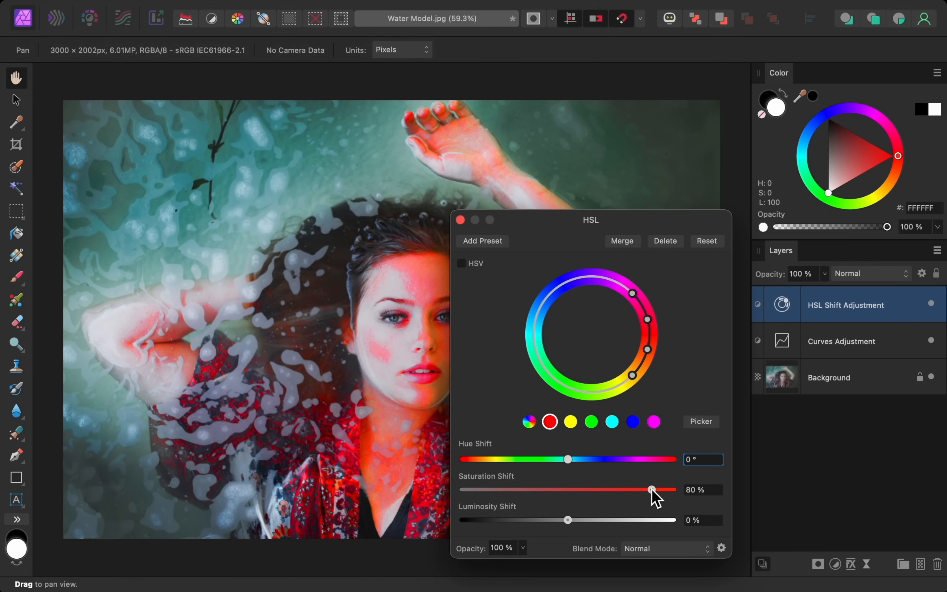
{"action": "left_click_drag", "start_coordinate": [653, 494], "coordinate": [595, 490]}
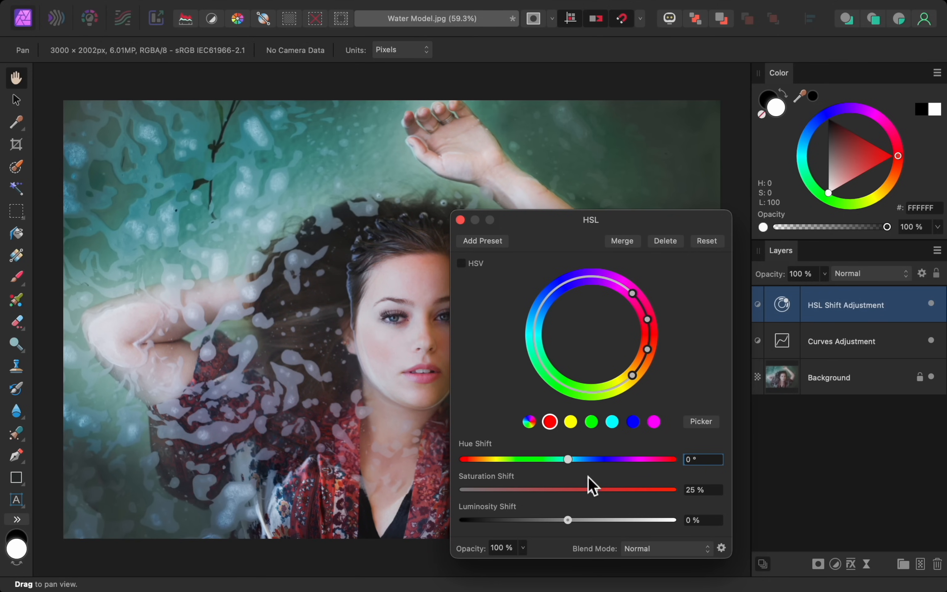
Step: Raise the Saturation Shift for the yellows, greens, cyans and blues, and set it to 20% for the magentas
{"action": "left_click", "coordinate": [571, 423]}
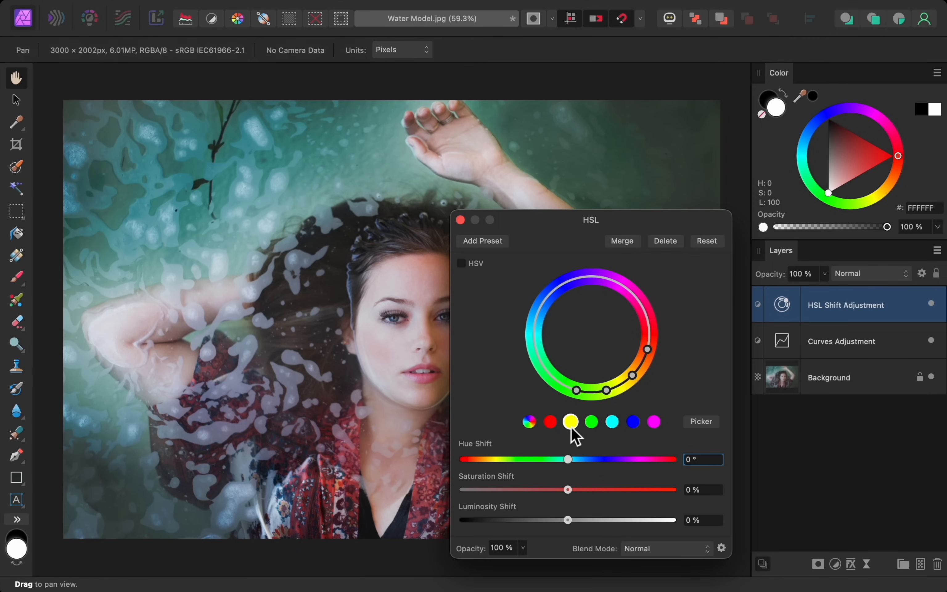
{"action": "left_click_drag", "start_coordinate": [568, 491], "coordinate": [619, 491]}
{"action": "left_click", "coordinate": [591, 422]}
{"action": "left_click_drag", "start_coordinate": [568, 490], "coordinate": [589, 491]}
{"action": "left_click", "coordinate": [612, 422]}
{"action": "left_click", "coordinate": [634, 421]}
{"action": "left_click", "coordinate": [654, 423]}
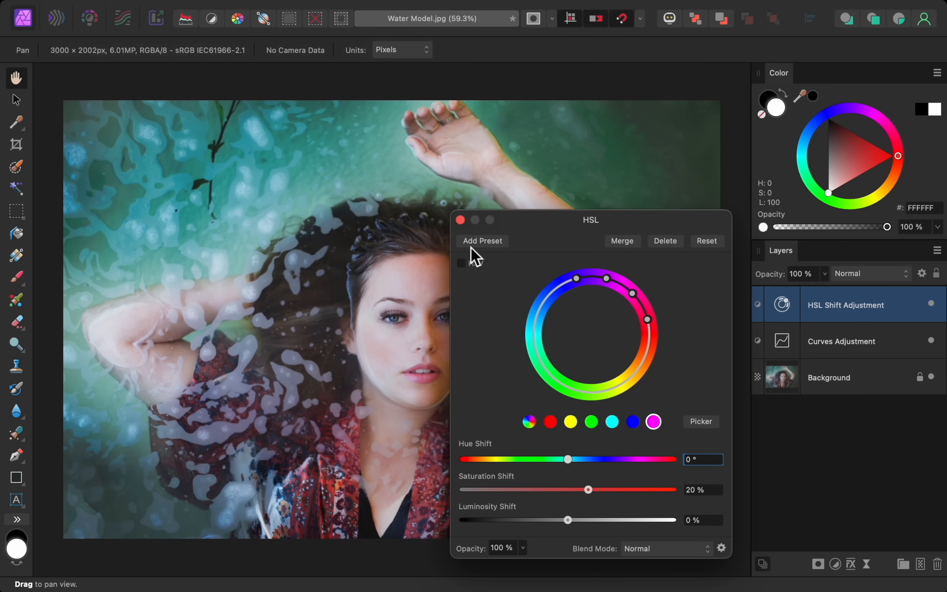
{"action": "left_click", "coordinate": [460, 220]}
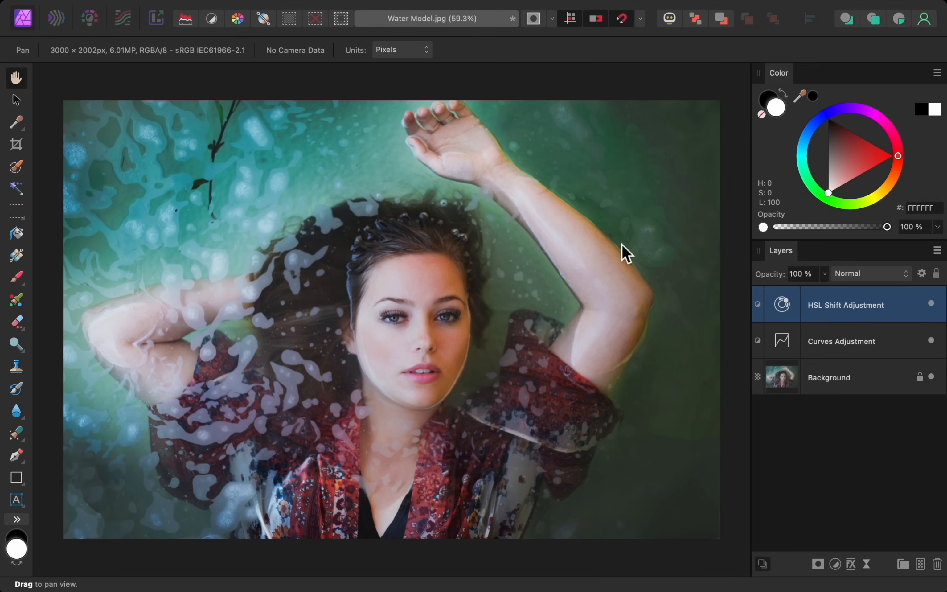
Step: Toggle the HSL Shift adjustment's visibility off and on to compare the colors before and after
{"action": "left_click", "coordinate": [932, 304]}
{"action": "left_click", "coordinate": [932, 305]}
{"action": "left_click", "coordinate": [931, 304]}
{"action": "left_click", "coordinate": [932, 305]}
Step: Select the HSL Shift and Curves adjustments together and toggle their visibility to compare the edit with the original
{"action": "left_click", "coordinate": [889, 341], "text": "shift"}
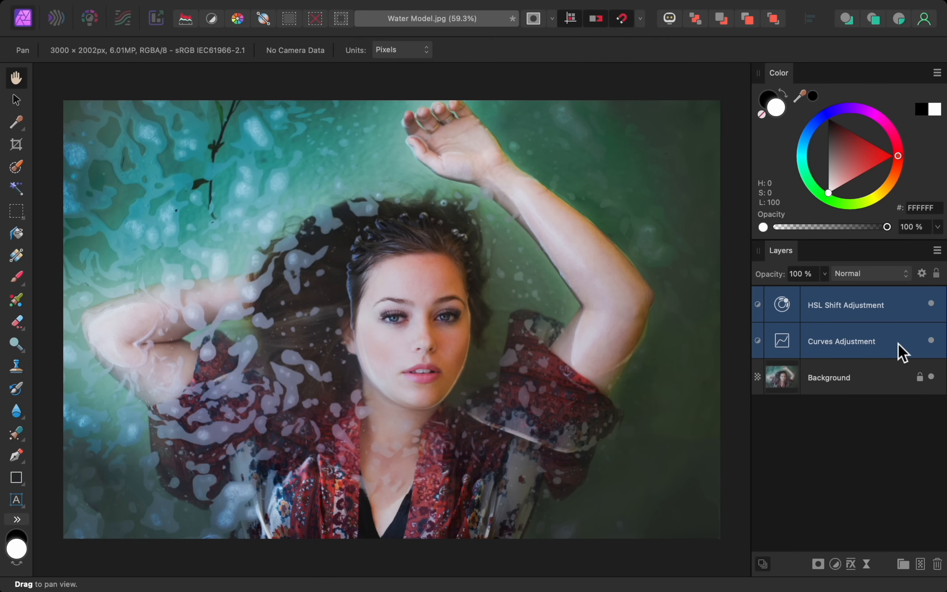
{"action": "left_click", "coordinate": [931, 341]}
{"action": "left_click", "coordinate": [932, 340]}
{"action": "left_click", "coordinate": [932, 341]}
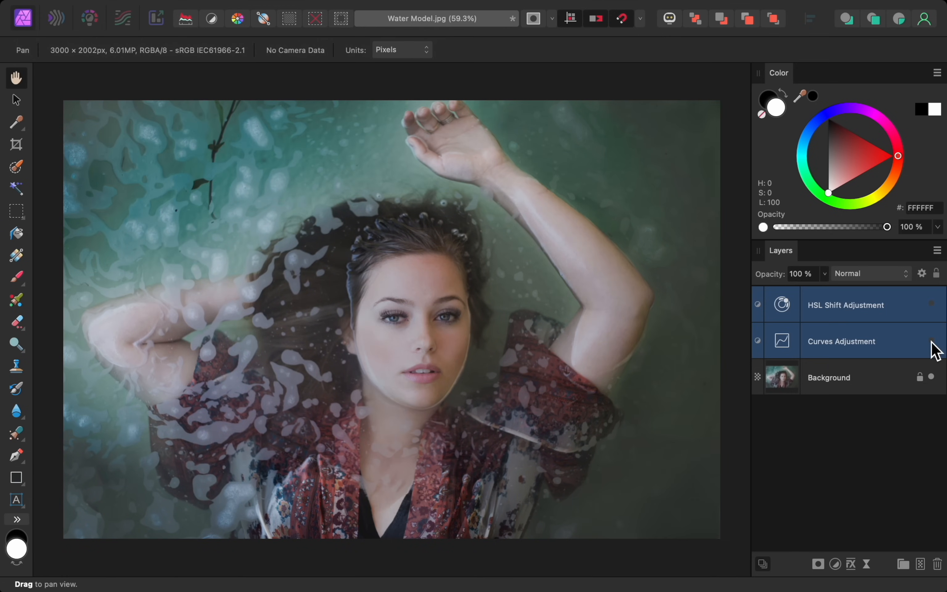
{"action": "left_click", "coordinate": [932, 341]}
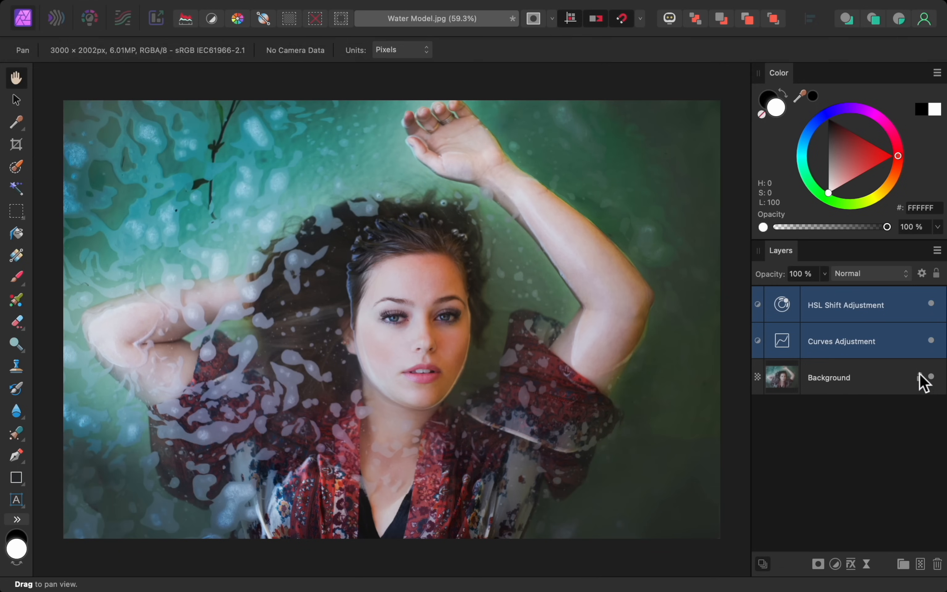
Step: Add a second Curves adjustment above the others and darken the photo with a curve point at X 0.601, Y 0.4
{"action": "left_click", "coordinate": [837, 570]}
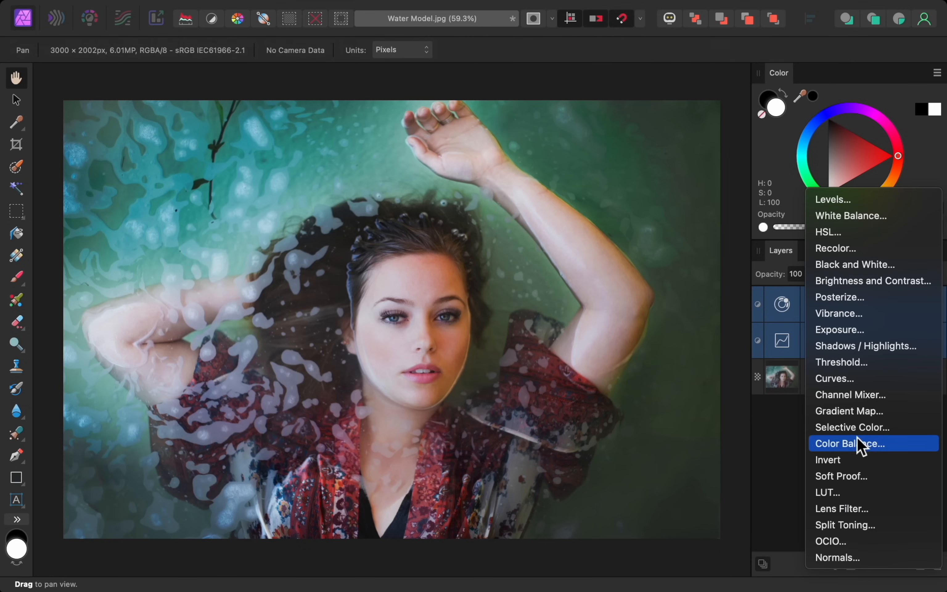
{"action": "left_click", "coordinate": [863, 381]}
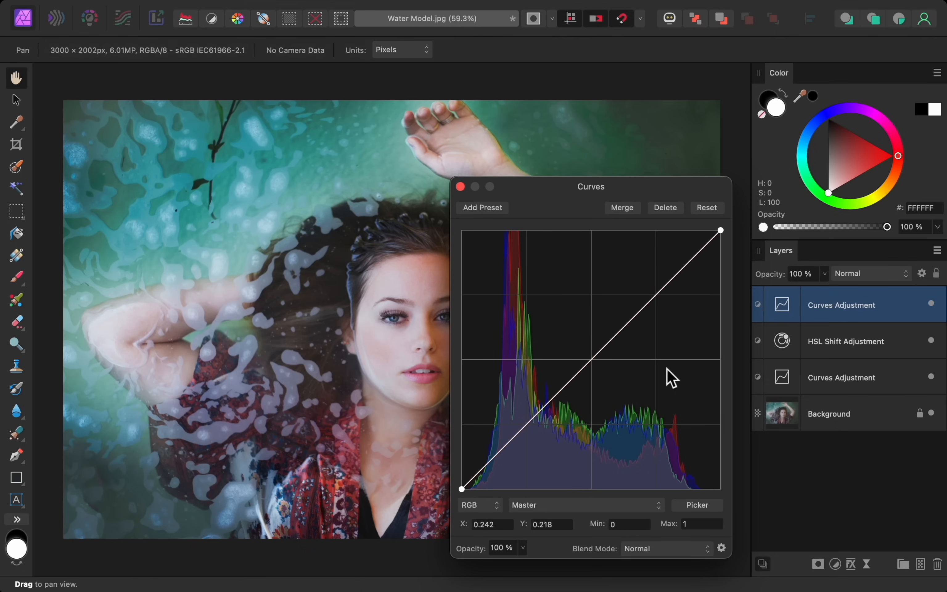
{"action": "left_click_drag", "start_coordinate": [594, 362], "coordinate": [618, 386]}
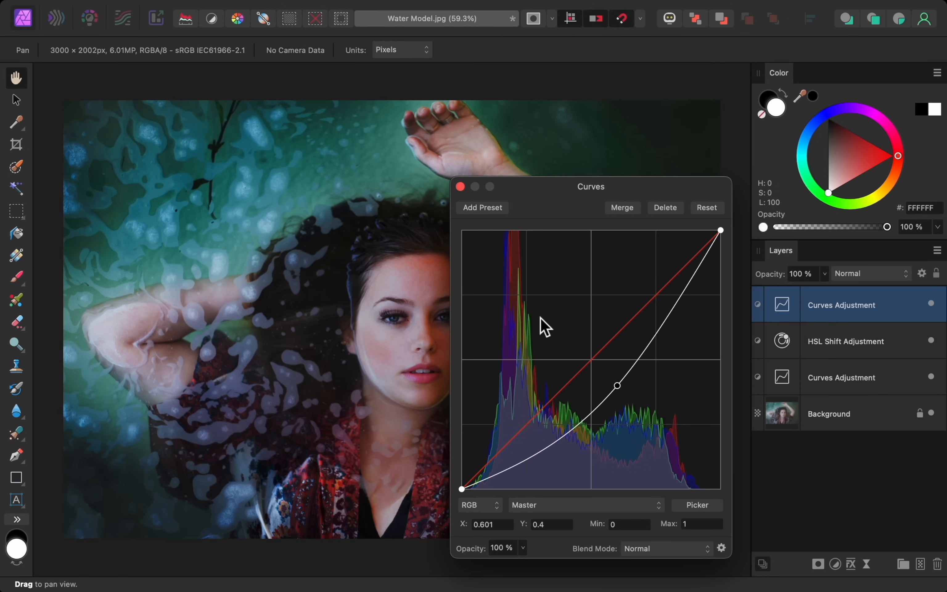
{"action": "left_click", "coordinate": [460, 187]}
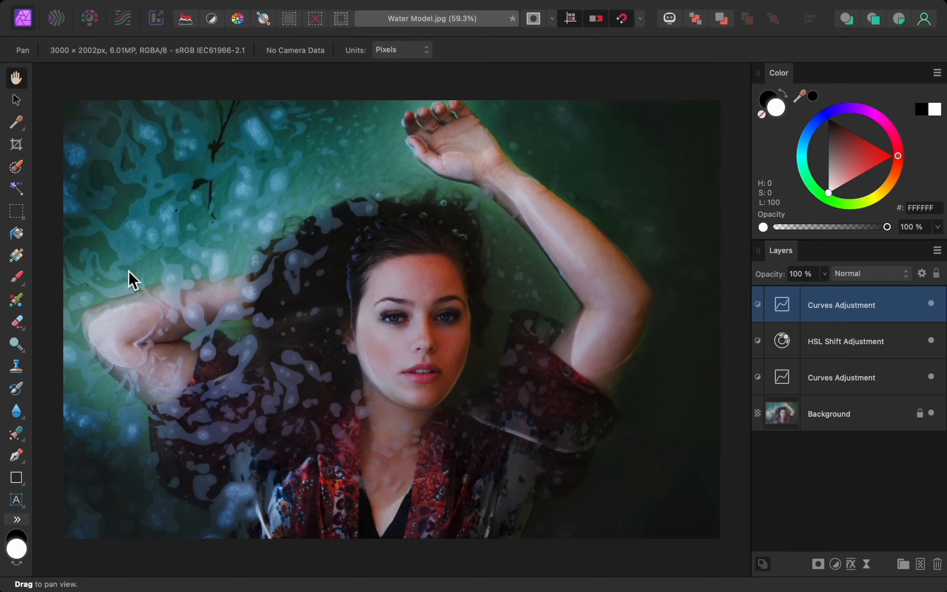
Step: Paint black over the woman with a 500 px Paint Brush at 100% hardness to mask her out of the darkening Curves adjustment
{"action": "left_click", "coordinate": [20, 280]}
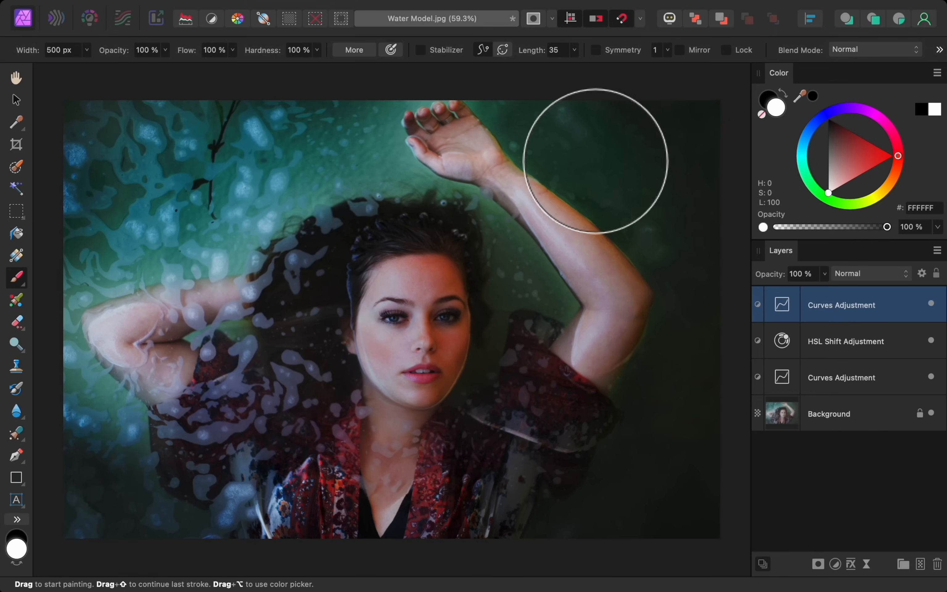
{"action": "left_click", "coordinate": [765, 100]}
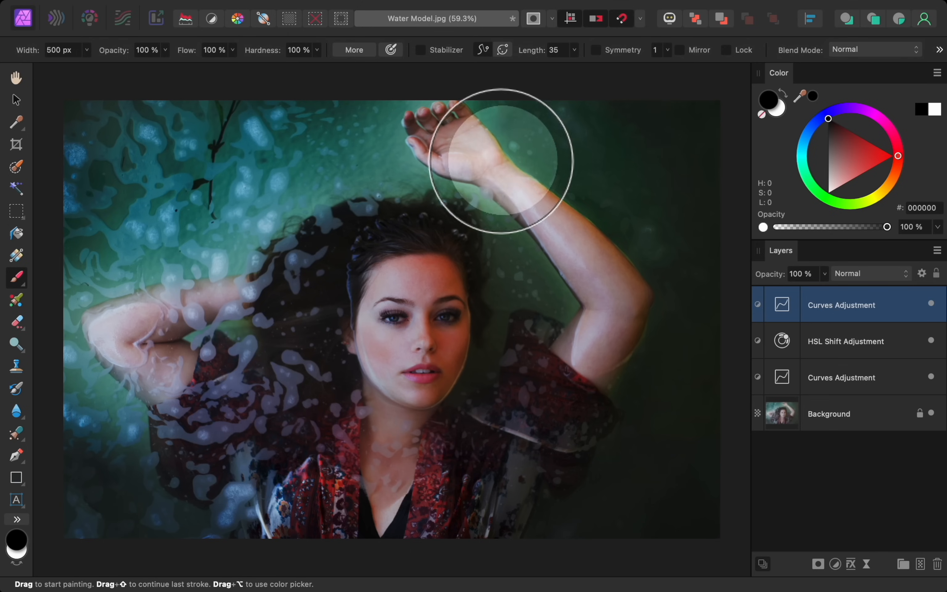
{"action": "mouse_move", "coordinate": [452, 149]}
{"action": "left_mouse_down"}
{"action": "mouse_move", "coordinate": [583, 262]}
{"action": "mouse_move", "coordinate": [609, 320]}
{"action": "mouse_move", "coordinate": [595, 376]}
{"action": "mouse_move", "coordinate": [542, 454]}
{"action": "mouse_move", "coordinate": [481, 505]}
{"action": "mouse_move", "coordinate": [528, 361]}
{"action": "mouse_move", "coordinate": [466, 431]}
{"action": "mouse_move", "coordinate": [348, 528]}
{"action": "mouse_move", "coordinate": [306, 520]}
{"action": "mouse_move", "coordinate": [377, 420]}
{"action": "mouse_move", "coordinate": [448, 285]}
{"action": "mouse_move", "coordinate": [493, 290]}
{"action": "left_mouse_up"}
{"action": "mouse_move", "coordinate": [423, 231]}
{"action": "left_mouse_down"}
{"action": "mouse_move", "coordinate": [326, 252]}
{"action": "mouse_move", "coordinate": [336, 318]}
{"action": "mouse_move", "coordinate": [348, 328]}
{"action": "mouse_move", "coordinate": [255, 504]}
{"action": "mouse_move", "coordinate": [201, 410]}
{"action": "mouse_move", "coordinate": [165, 391]}
{"action": "mouse_move", "coordinate": [190, 471]}
{"action": "mouse_move", "coordinate": [149, 378]}
{"action": "mouse_move", "coordinate": [127, 360]}
{"action": "mouse_move", "coordinate": [180, 304]}
{"action": "mouse_move", "coordinate": [219, 353]}
{"action": "mouse_move", "coordinate": [259, 335]}
{"action": "mouse_move", "coordinate": [281, 353]}
{"action": "left_mouse_up"}
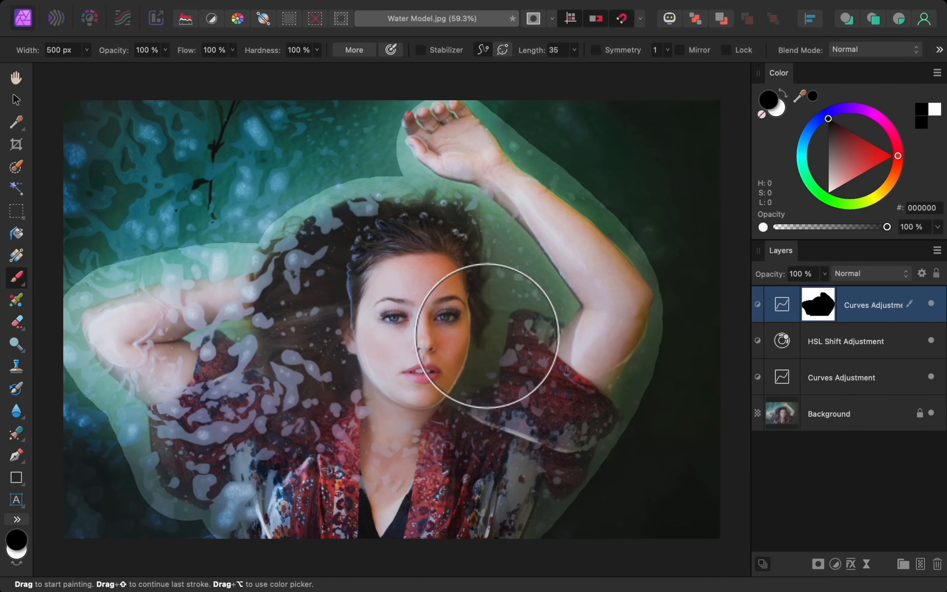
Step: Toggle the masked Curves adjustment's visibility off and on to compare the darkened background
{"action": "left_click", "coordinate": [932, 304]}
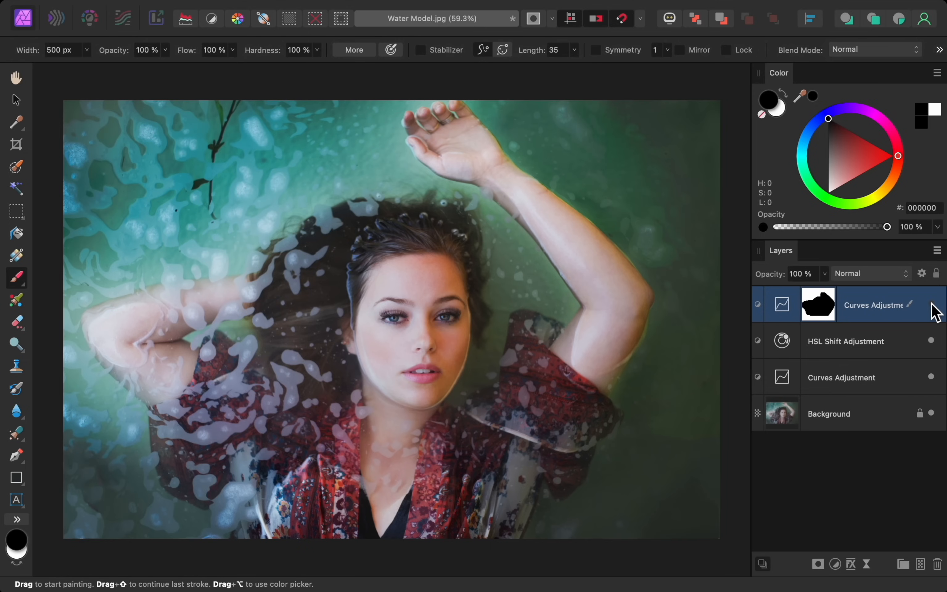
{"action": "left_click", "coordinate": [932, 304]}
{"action": "left_click", "coordinate": [932, 305]}
{"action": "left_click", "coordinate": [932, 304]}
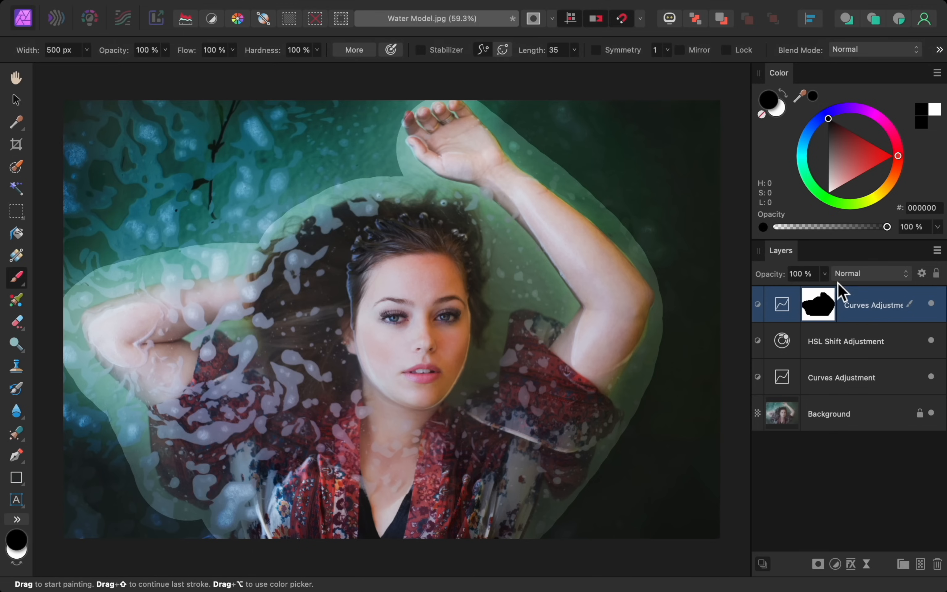
Step: Set the Paint Brush's Hardness to 0% for soft edges
{"action": "left_click_drag", "start_coordinate": [626, 204], "coordinate": [616, 196]}
{"action": "key", "text": "super+z"}
{"action": "left_click_drag", "start_coordinate": [270, 55], "coordinate": [191, 49]}
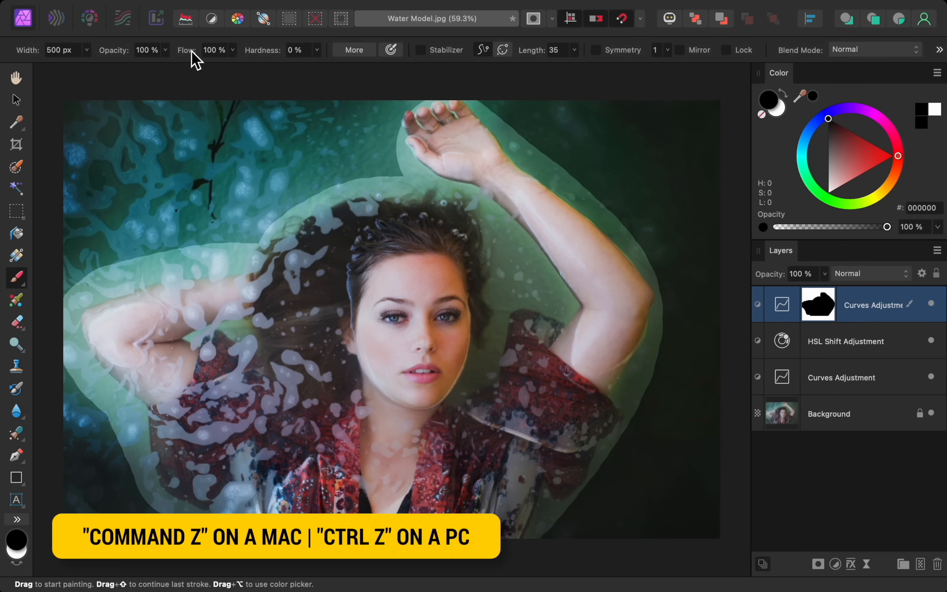
Step: Undo the hard-edged mask strokes and repaint the woman in black with the soft brush on the top Curves adjustment
{"action": "key", "text": "super+z"}
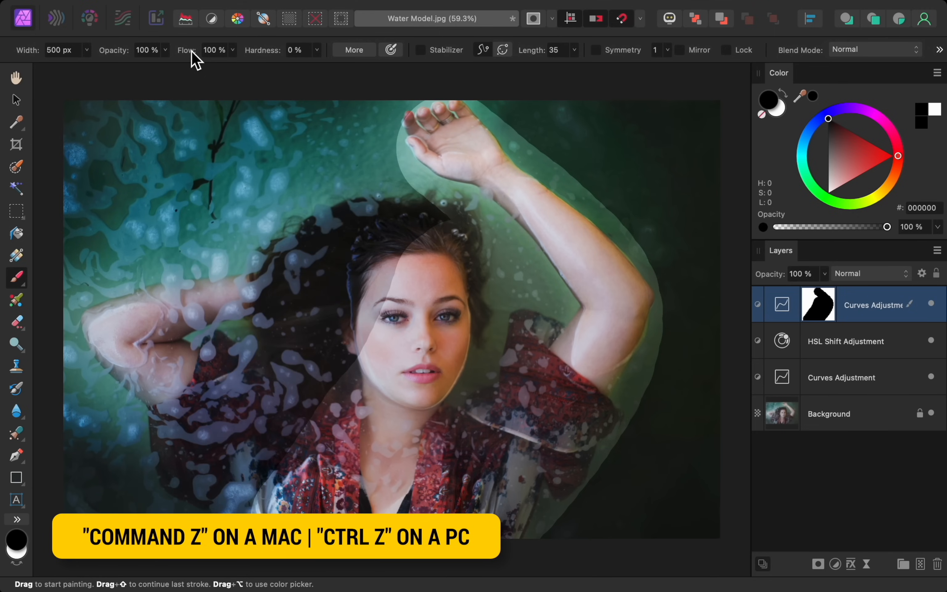
{"action": "key", "text": "super+z"}
{"action": "key", "text": "super+z"}
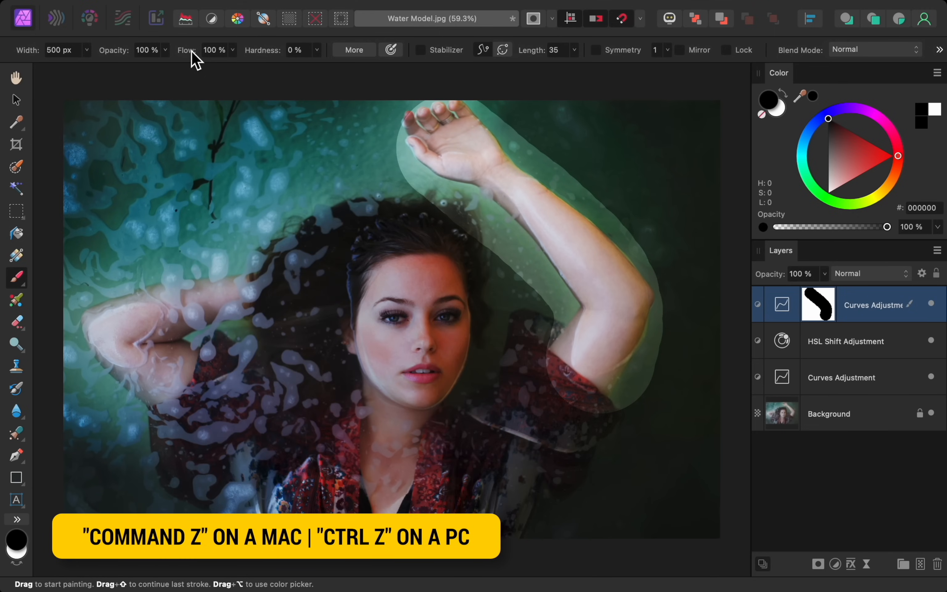
{"action": "key", "text": "super+z"}
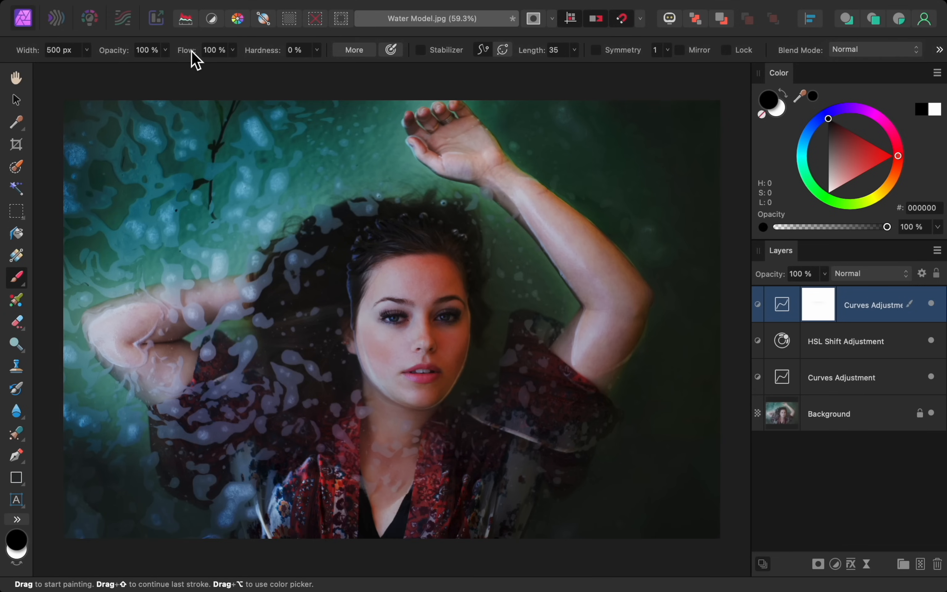
{"action": "mouse_move", "coordinate": [235, 263]}
{"action": "left_mouse_down"}
{"action": "mouse_move", "coordinate": [254, 305]}
{"action": "mouse_move", "coordinate": [137, 322]}
{"action": "mouse_move", "coordinate": [144, 355]}
{"action": "mouse_move", "coordinate": [189, 447]}
{"action": "mouse_move", "coordinate": [233, 478]}
{"action": "mouse_move", "coordinate": [225, 397]}
{"action": "mouse_move", "coordinate": [253, 321]}
{"action": "mouse_move", "coordinate": [312, 541]}
{"action": "mouse_move", "coordinate": [260, 314]}
{"action": "mouse_move", "coordinate": [307, 253]}
{"action": "mouse_move", "coordinate": [316, 456]}
{"action": "mouse_move", "coordinate": [349, 539]}
{"action": "mouse_move", "coordinate": [341, 241]}
{"action": "mouse_move", "coordinate": [385, 283]}
{"action": "mouse_move", "coordinate": [363, 536]}
{"action": "mouse_move", "coordinate": [403, 405]}
{"action": "mouse_move", "coordinate": [413, 222]}
{"action": "mouse_move", "coordinate": [455, 300]}
{"action": "mouse_move", "coordinate": [426, 485]}
{"action": "mouse_move", "coordinate": [447, 510]}
{"action": "mouse_move", "coordinate": [509, 383]}
{"action": "mouse_move", "coordinate": [563, 345]}
{"action": "mouse_move", "coordinate": [583, 353]}
{"action": "mouse_move", "coordinate": [600, 271]}
{"action": "mouse_move", "coordinate": [441, 130]}
{"action": "mouse_move", "coordinate": [435, 138]}
{"action": "mouse_move", "coordinate": [582, 252]}
{"action": "mouse_move", "coordinate": [604, 285]}
{"action": "mouse_move", "coordinate": [552, 336]}
{"action": "mouse_move", "coordinate": [607, 355]}
{"action": "mouse_move", "coordinate": [463, 529]}
{"action": "mouse_move", "coordinate": [648, 323]}
{"action": "mouse_move", "coordinate": [559, 482]}
{"action": "mouse_move", "coordinate": [606, 437]}
{"action": "mouse_move", "coordinate": [556, 564]}
{"action": "left_mouse_up"}
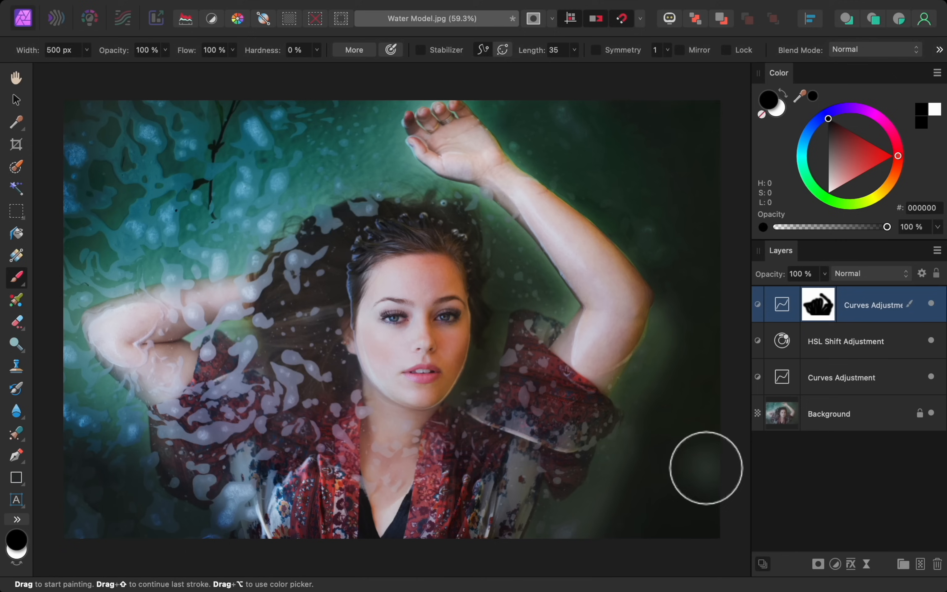
Step: Toggle the top Curves adjustment off and on to compare the softly masked darkening around the woman
{"action": "left_click", "coordinate": [932, 304]}
{"action": "left_click", "coordinate": [931, 304]}
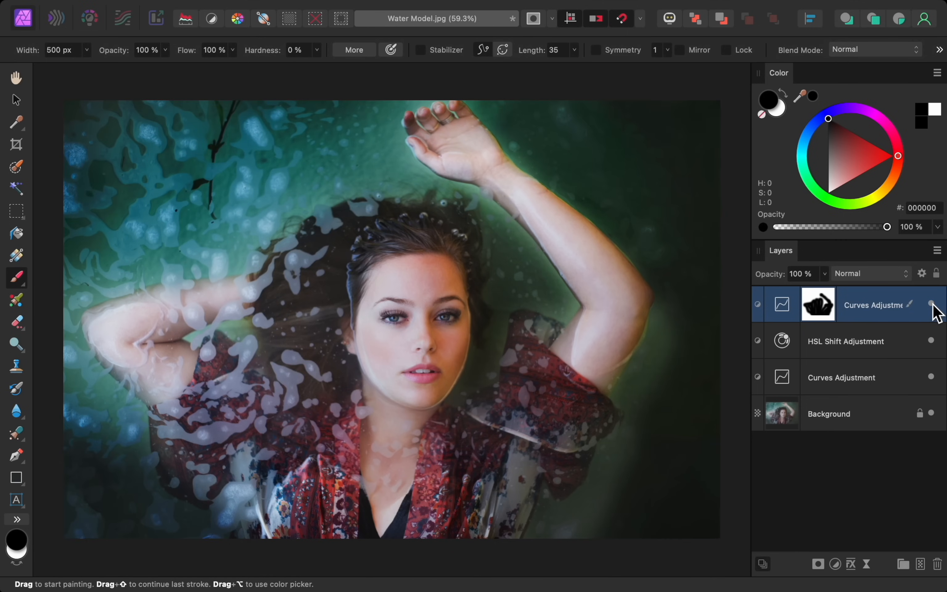
{"action": "left_click", "coordinate": [932, 303]}
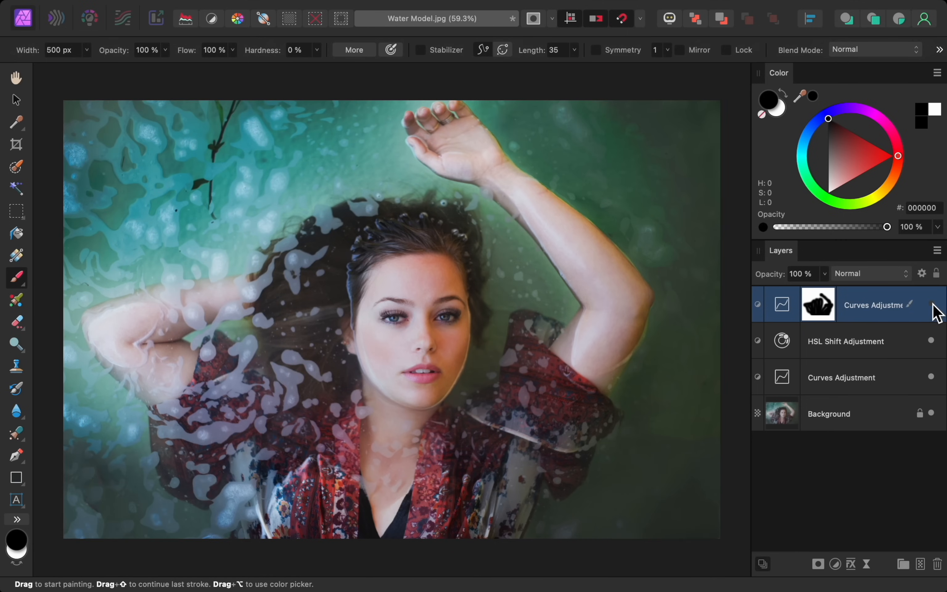
{"action": "left_click", "coordinate": [932, 304]}
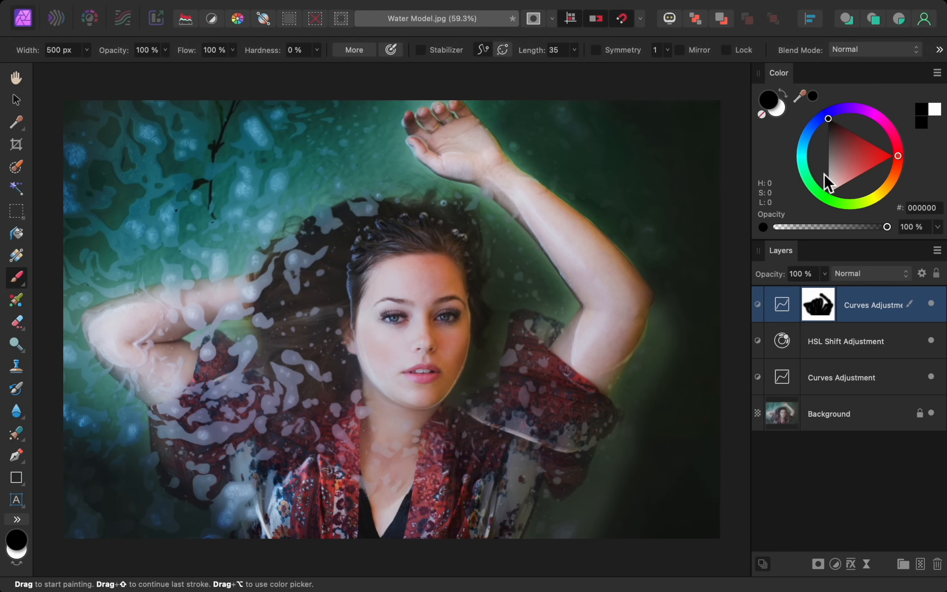
Step: Paint white on the Curves mask along the raised arm's outer edge and sleeve to restore the darkening, and toggle the adjustment to compare
{"action": "left_click", "coordinate": [783, 117]}
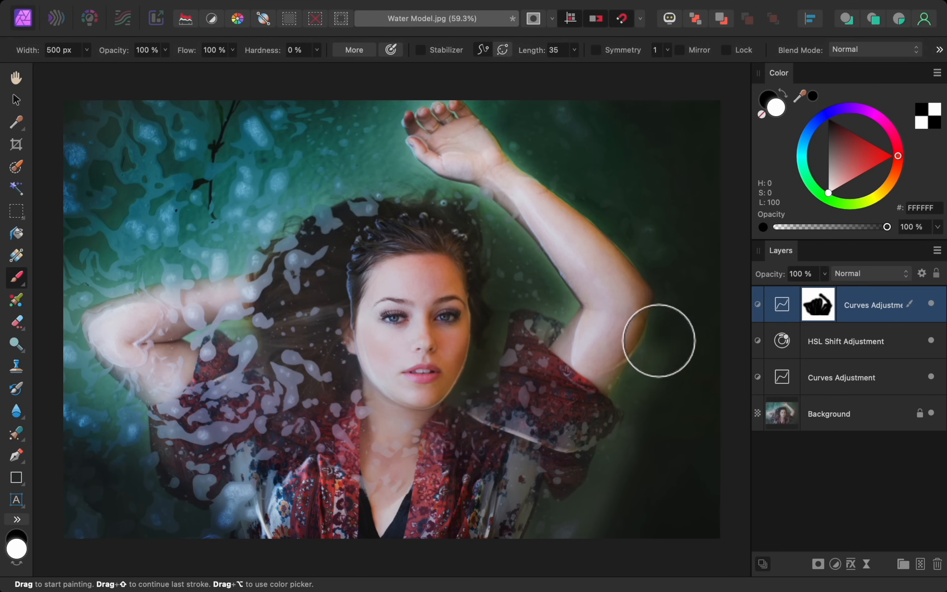
{"action": "mouse_move", "coordinate": [659, 341]}
{"action": "left_mouse_down"}
{"action": "mouse_move", "coordinate": [589, 516]}
{"action": "mouse_move", "coordinate": [548, 523]}
{"action": "mouse_move", "coordinate": [553, 505]}
{"action": "mouse_move", "coordinate": [547, 545]}
{"action": "left_mouse_up"}
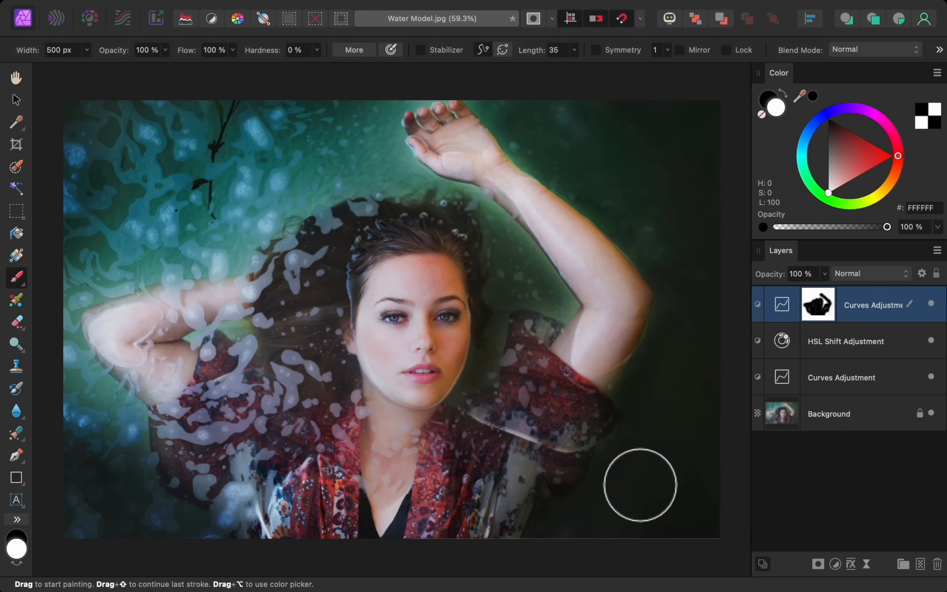
{"action": "left_click", "coordinate": [932, 304]}
{"action": "left_click", "coordinate": [932, 305]}
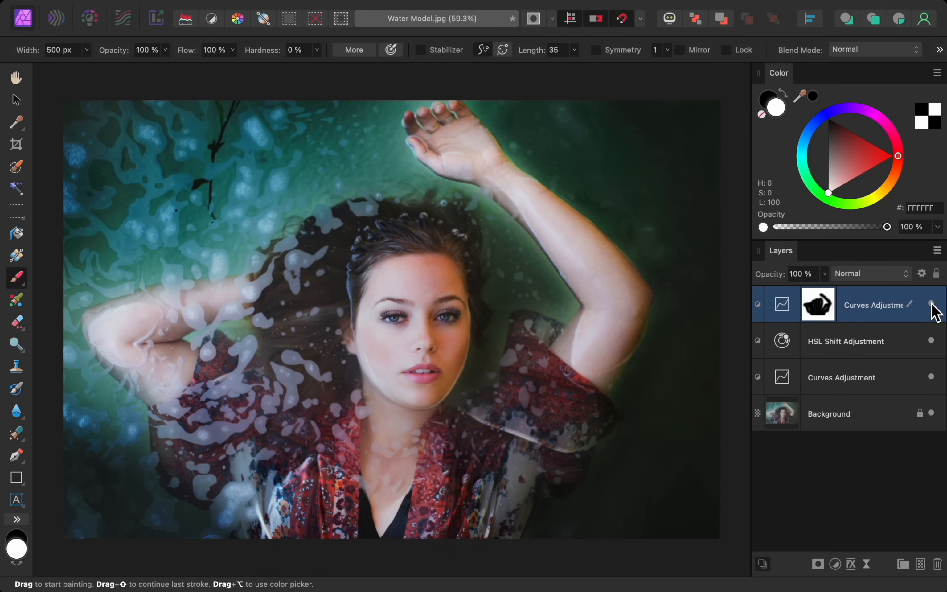
{"action": "left_click", "coordinate": [932, 305]}
{"action": "left_click", "coordinate": [932, 305]}
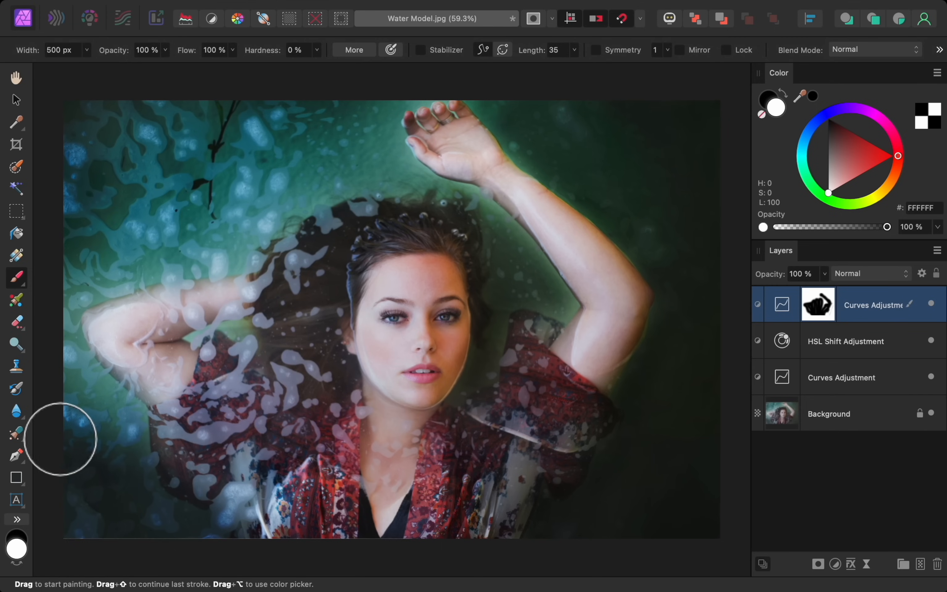
Step: Add a new pixel layer directly above Background and set the Inpainting Brush to work on Current Layer & Below
{"action": "left_click", "coordinate": [24, 442]}
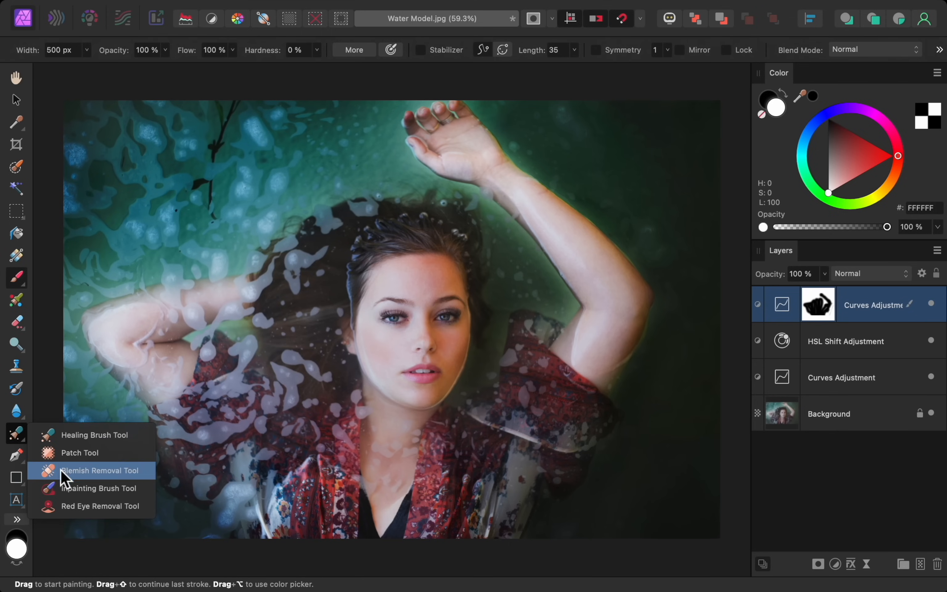
{"action": "left_click", "coordinate": [80, 494]}
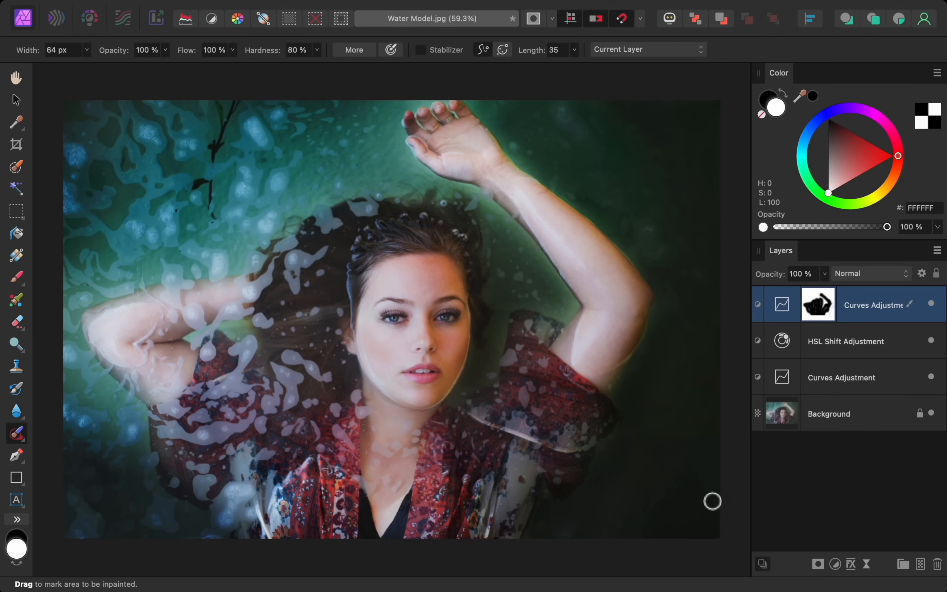
{"action": "left_click", "coordinate": [920, 565]}
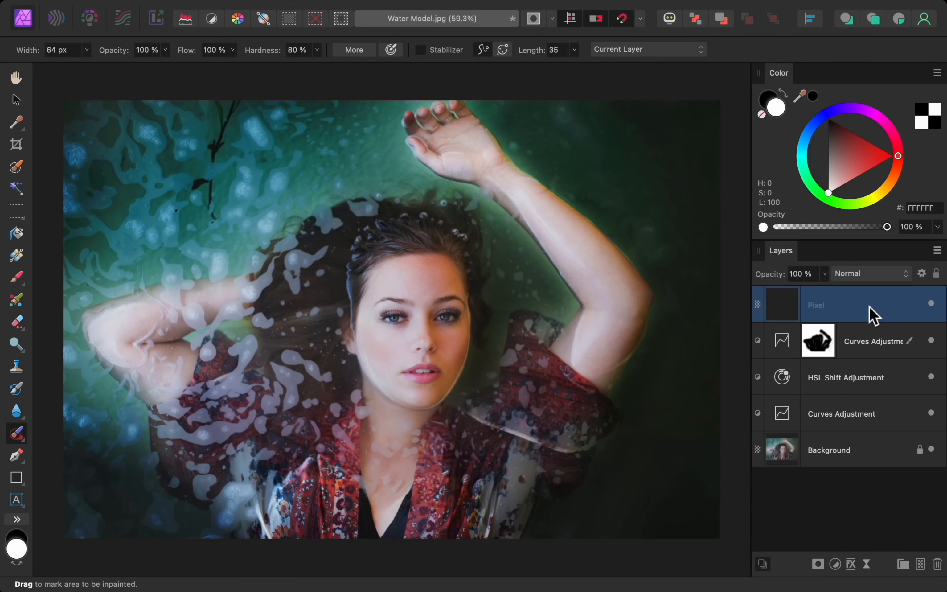
{"action": "left_click_drag", "start_coordinate": [872, 309], "coordinate": [879, 430]}
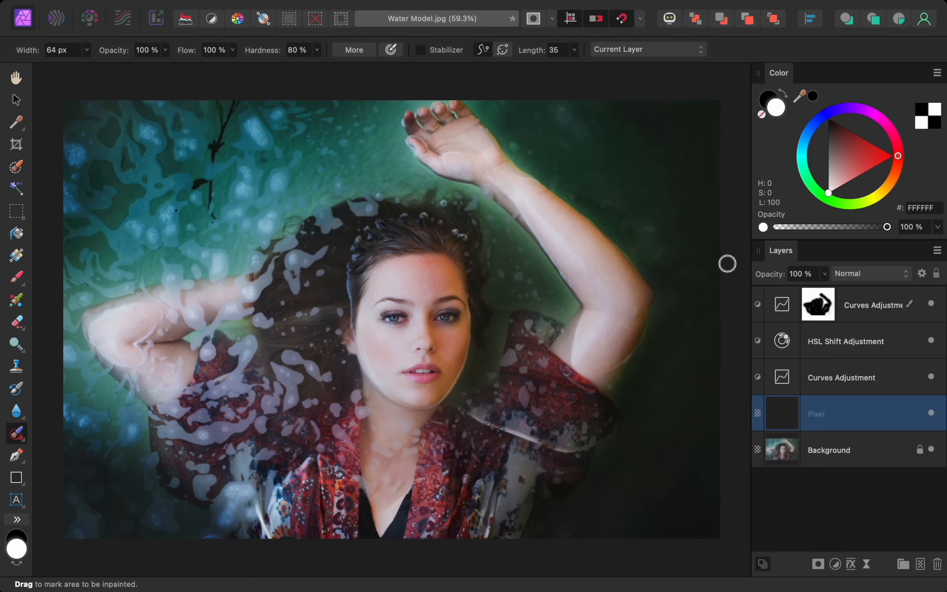
{"action": "left_click", "coordinate": [668, 52]}
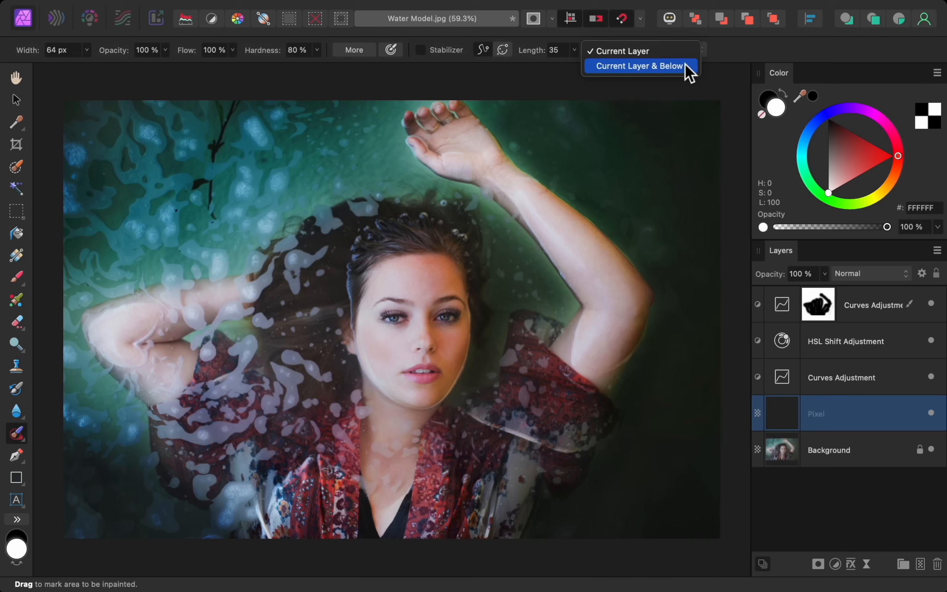
{"action": "left_click", "coordinate": [692, 75]}
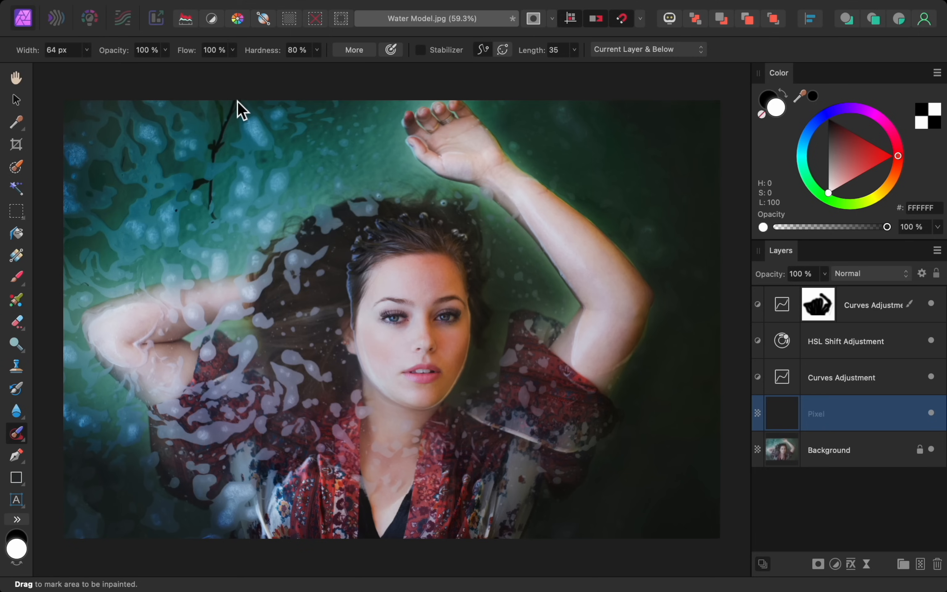
Step: Inpaint the dark branch in the water onto the pixel layer, and toggle that layer's visibility to compare
{"action": "mouse_move", "coordinate": [230, 109]}
{"action": "left_mouse_down"}
{"action": "mouse_move", "coordinate": [212, 187]}
{"action": "mouse_move", "coordinate": [207, 177]}
{"action": "mouse_move", "coordinate": [185, 212]}
{"action": "mouse_move", "coordinate": [196, 214]}
{"action": "mouse_move", "coordinate": [219, 167]}
{"action": "mouse_move", "coordinate": [184, 223]}
{"action": "mouse_move", "coordinate": [201, 231]}
{"action": "left_mouse_up"}
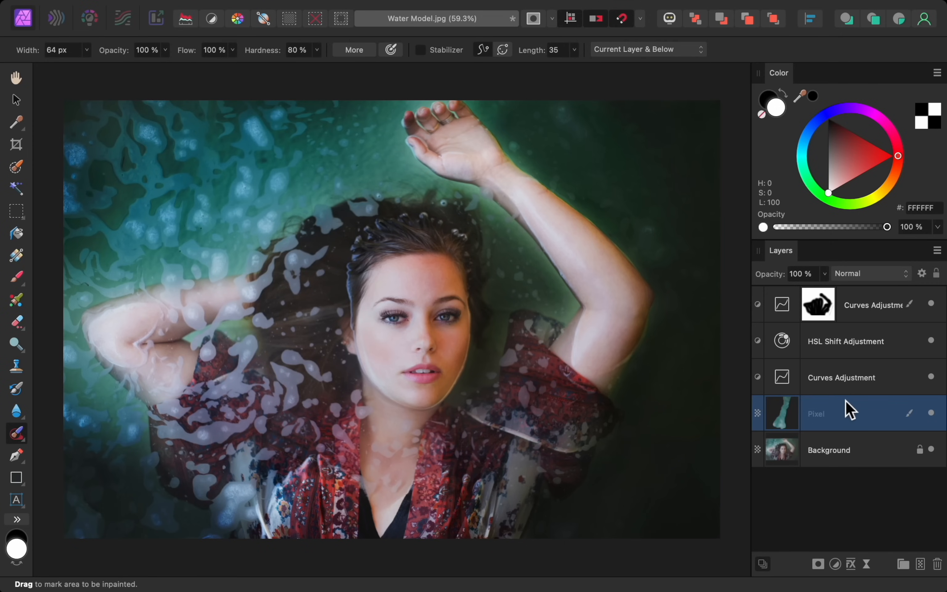
{"action": "left_click", "coordinate": [932, 414]}
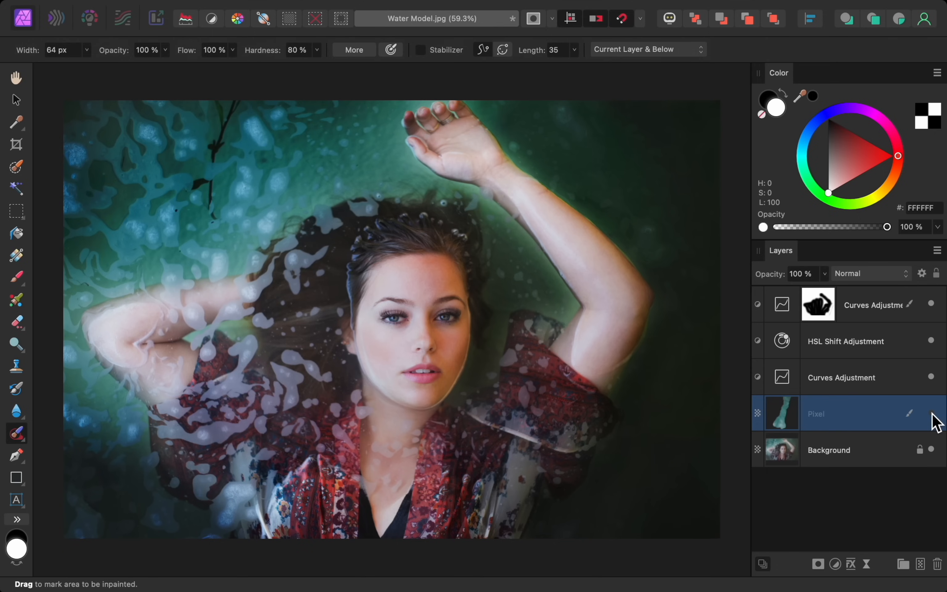
{"action": "left_click", "coordinate": [932, 414]}
{"action": "left_click", "coordinate": [932, 414]}
{"action": "left_click", "coordinate": [932, 414]}
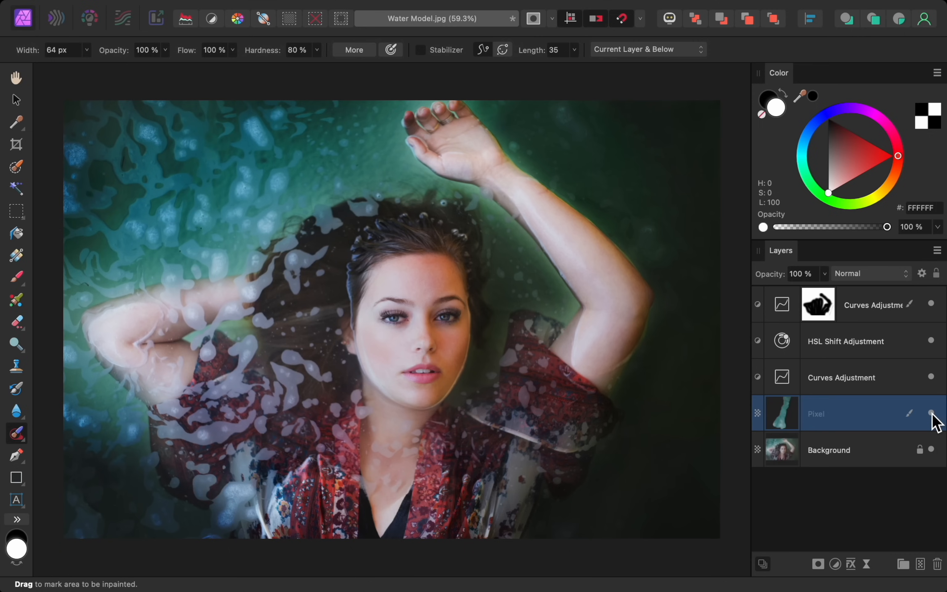
Step: Select all layers above Background and toggle their visibility to compare the photo before and after editing
{"action": "left_click", "coordinate": [883, 315], "text": "shift"}
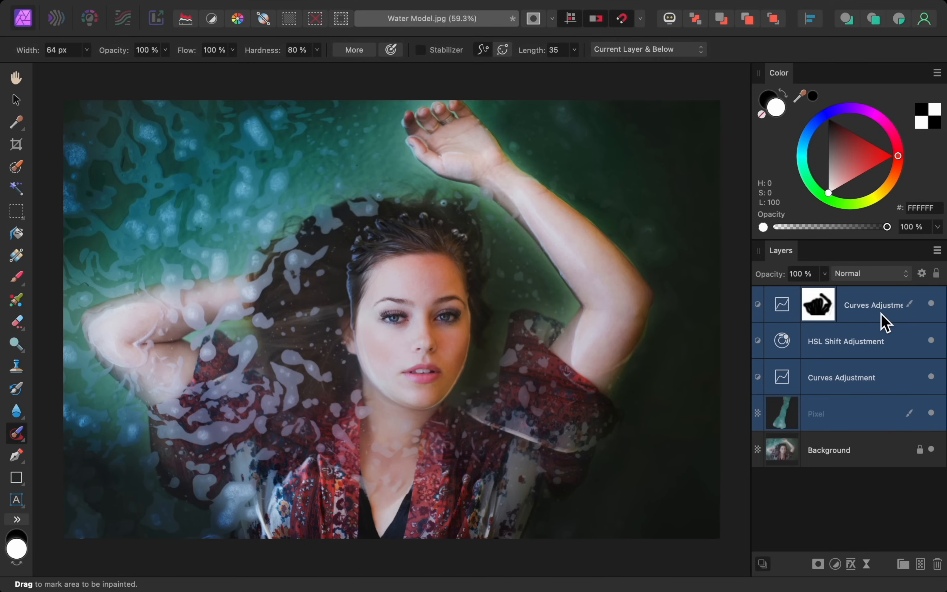
{"action": "left_click", "coordinate": [932, 305]}
{"action": "left_click", "coordinate": [932, 305]}
{"action": "left_click", "coordinate": [932, 305]}
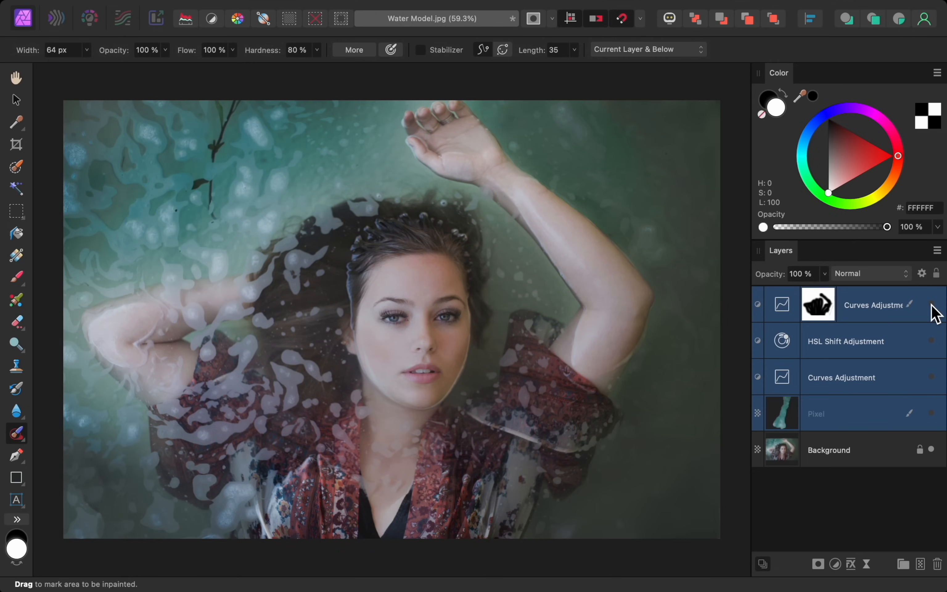
{"action": "left_click", "coordinate": [932, 305]}
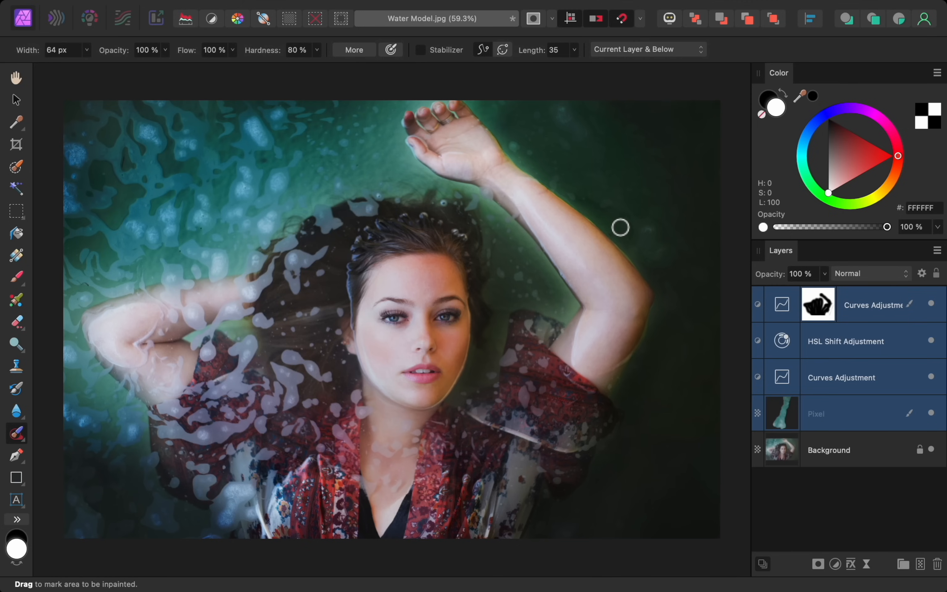
Step: Open Flower Model.jpg and close Water Model.jpg without saving its changes
{"action": "mouse_move", "coordinate": [266, 10]}
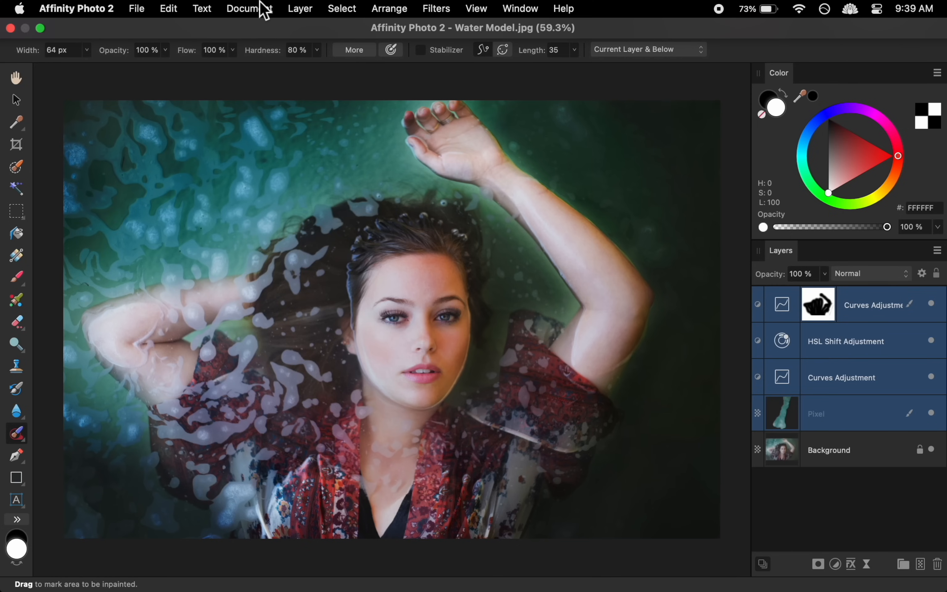
{"action": "left_click", "coordinate": [143, 12]}
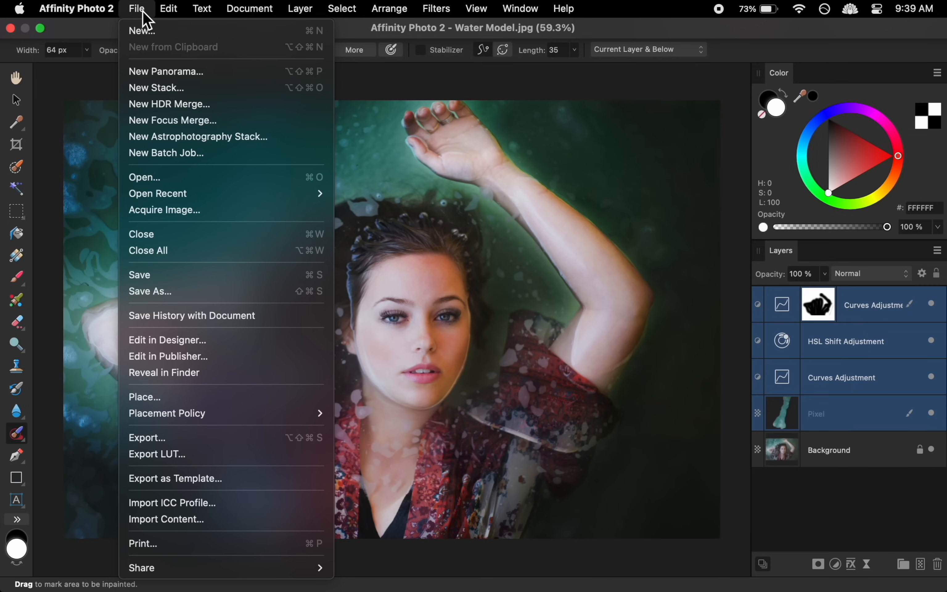
{"action": "left_click", "coordinate": [197, 181]}
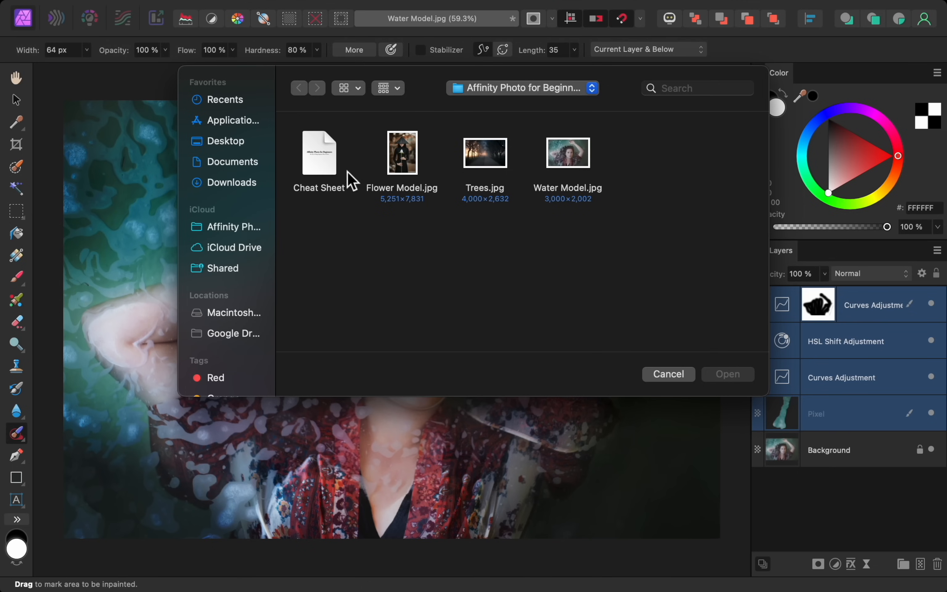
{"action": "left_click", "coordinate": [415, 172]}
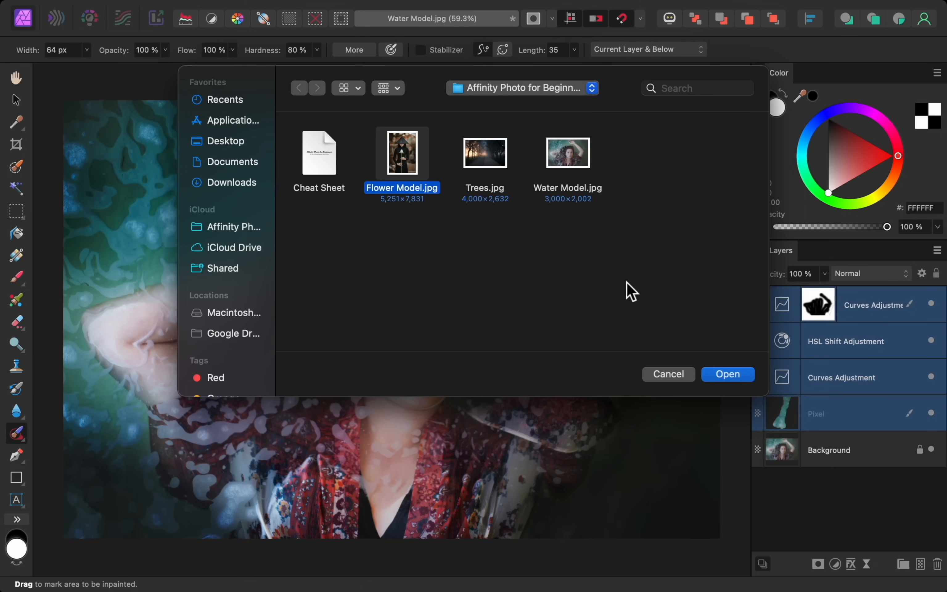
{"action": "left_click", "coordinate": [728, 375]}
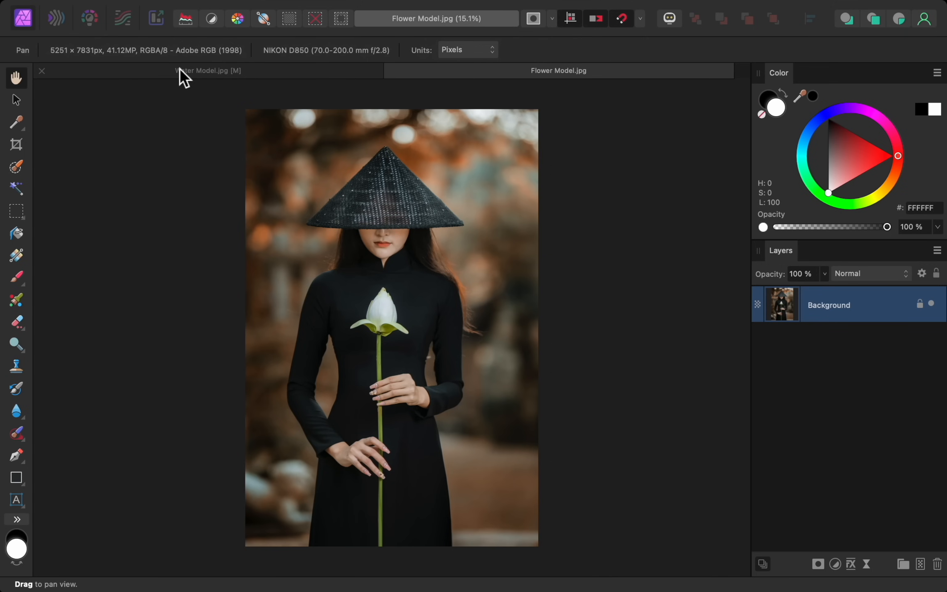
{"action": "left_click", "coordinate": [42, 71]}
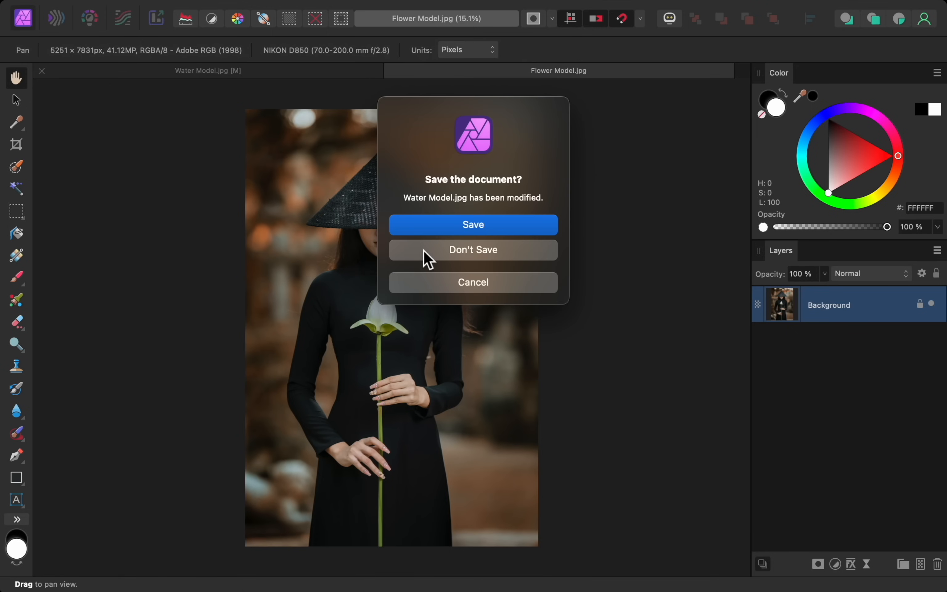
{"action": "left_click", "coordinate": [428, 258]}
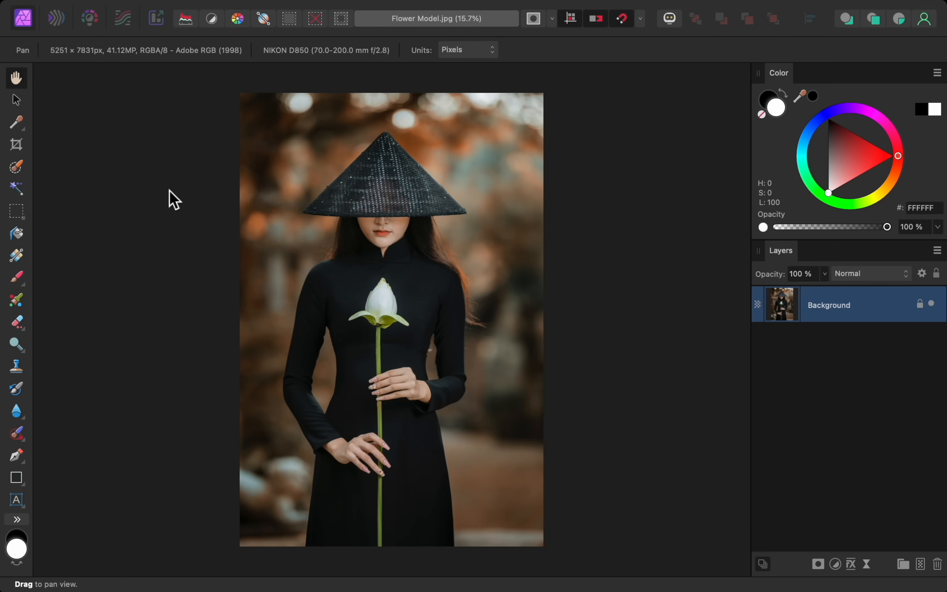
Step: Select the woman, including her hat, dress and flower, using the Selection Brush at 300 px width with Snap to edges
{"action": "left_click", "coordinate": [16, 168]}
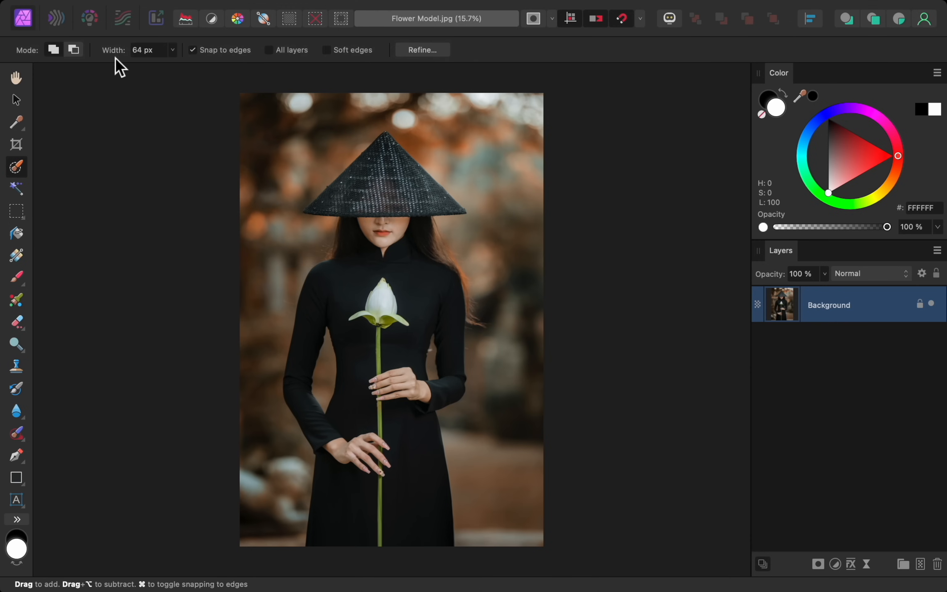
{"action": "left_click_drag", "start_coordinate": [116, 59], "coordinate": [292, 62]}
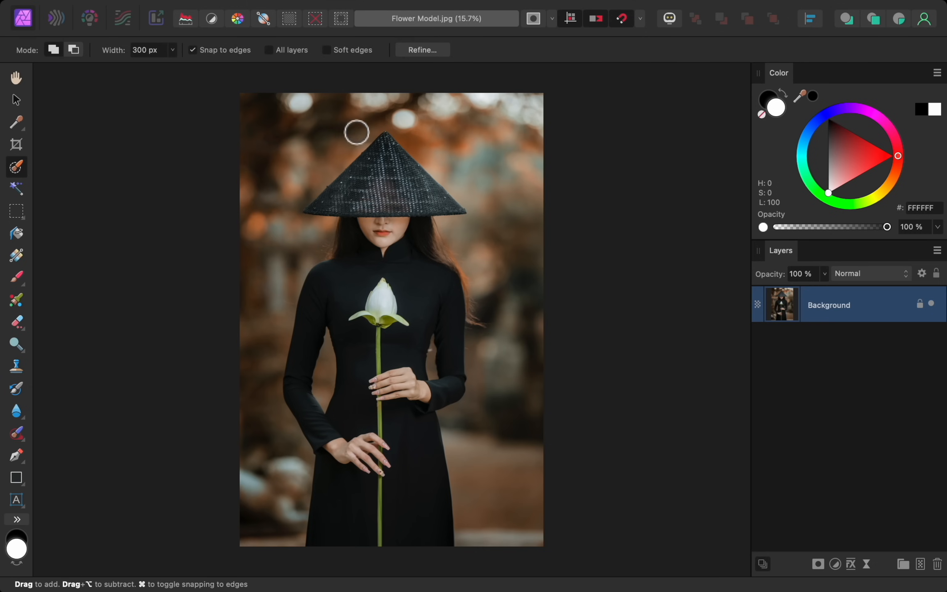
{"action": "mouse_move", "coordinate": [389, 169]}
{"action": "left_mouse_down"}
{"action": "mouse_move", "coordinate": [380, 191]}
{"action": "mouse_move", "coordinate": [419, 205]}
{"action": "mouse_move", "coordinate": [351, 201]}
{"action": "mouse_move", "coordinate": [377, 204]}
{"action": "mouse_move", "coordinate": [399, 227]}
{"action": "mouse_move", "coordinate": [389, 263]}
{"action": "mouse_move", "coordinate": [376, 233]}
{"action": "mouse_move", "coordinate": [371, 250]}
{"action": "mouse_move", "coordinate": [369, 231]}
{"action": "mouse_move", "coordinate": [375, 331]}
{"action": "mouse_move", "coordinate": [367, 303]}
{"action": "mouse_move", "coordinate": [352, 292]}
{"action": "mouse_move", "coordinate": [335, 295]}
{"action": "mouse_move", "coordinate": [378, 345]}
{"action": "mouse_move", "coordinate": [373, 493]}
{"action": "mouse_move", "coordinate": [420, 529]}
{"action": "mouse_move", "coordinate": [415, 417]}
{"action": "mouse_move", "coordinate": [434, 317]}
{"action": "left_mouse_up"}
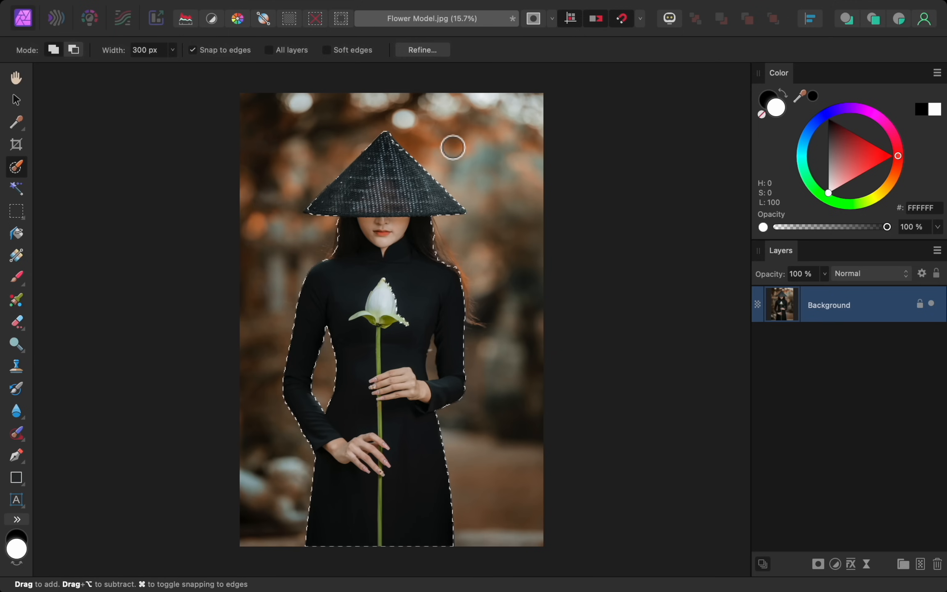
Step: Refine the selection of the woman with matte edges and 10% border width, output as a selection, and mask the Background layer with it
{"action": "left_click", "coordinate": [444, 51]}
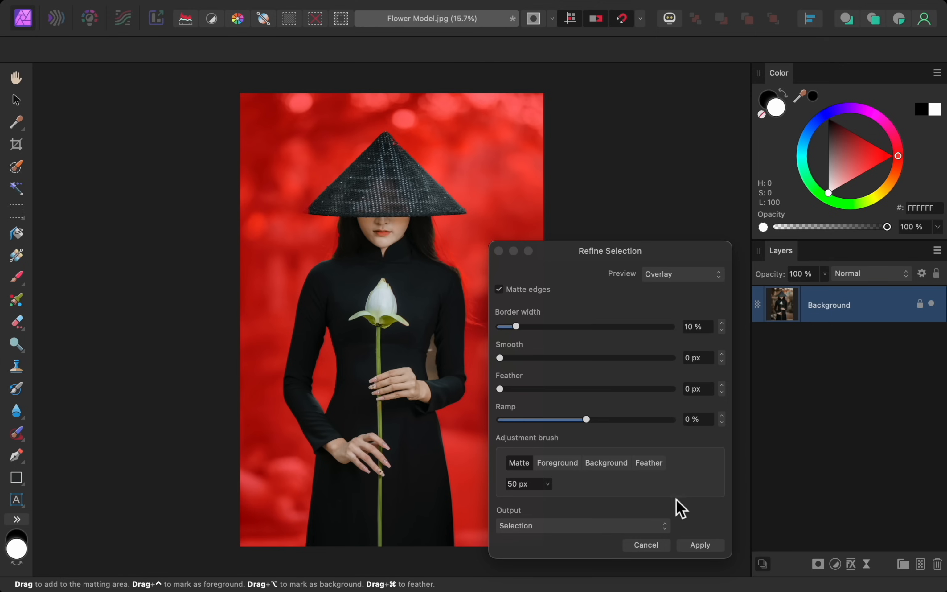
{"action": "left_click", "coordinate": [697, 545]}
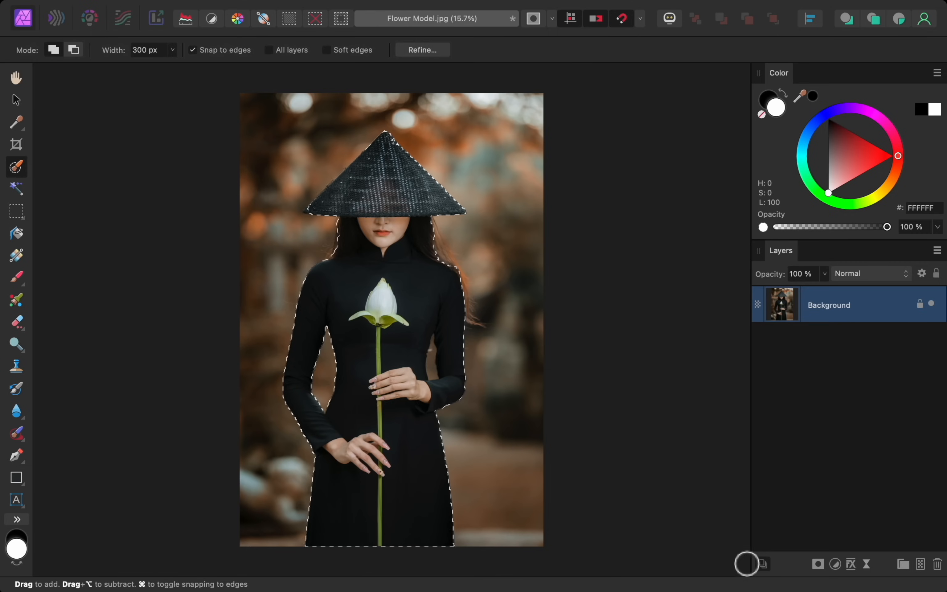
{"action": "left_click", "coordinate": [819, 564]}
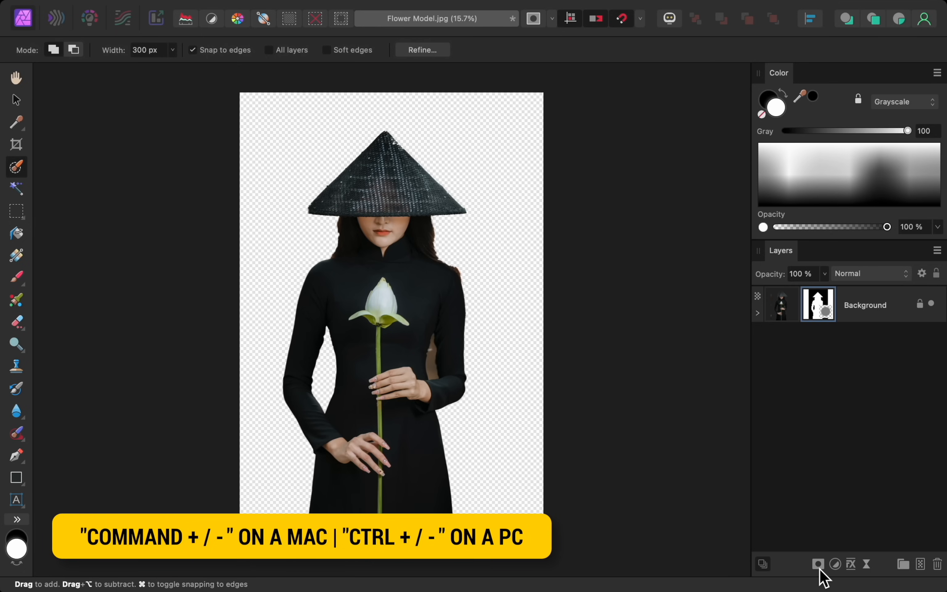
Step: Mask out the edges of the brown background gap between the arm and waist, painting black with a 50 px, 0% hardness Paint Brush
{"action": "key", "text": "super+plus"}
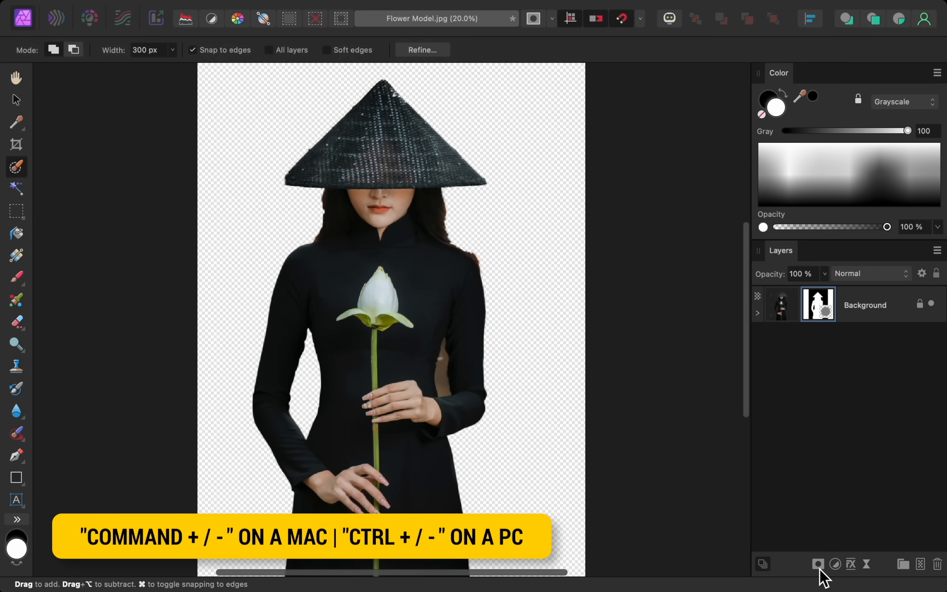
{"action": "key", "text": "super+plus"}
{"action": "key", "text": "super+plus"}
{"action": "key", "text": "super+plus"}
{"action": "key", "text": "super+plus"}
{"action": "key", "text": "super+plus"}
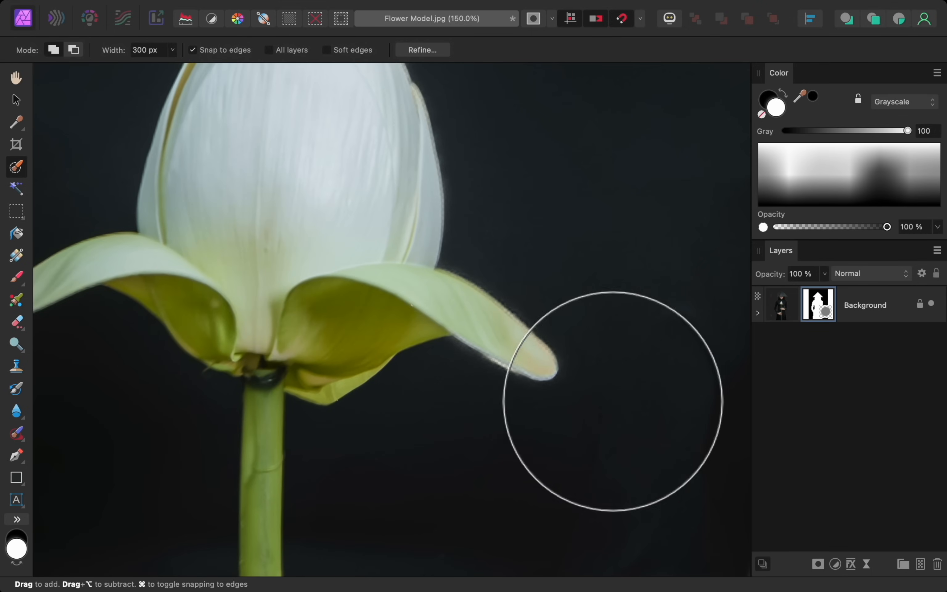
{"action": "key", "text": "space"}
{"action": "left_click_drag", "start_coordinate": [535, 307], "coordinate": [432, 199]}
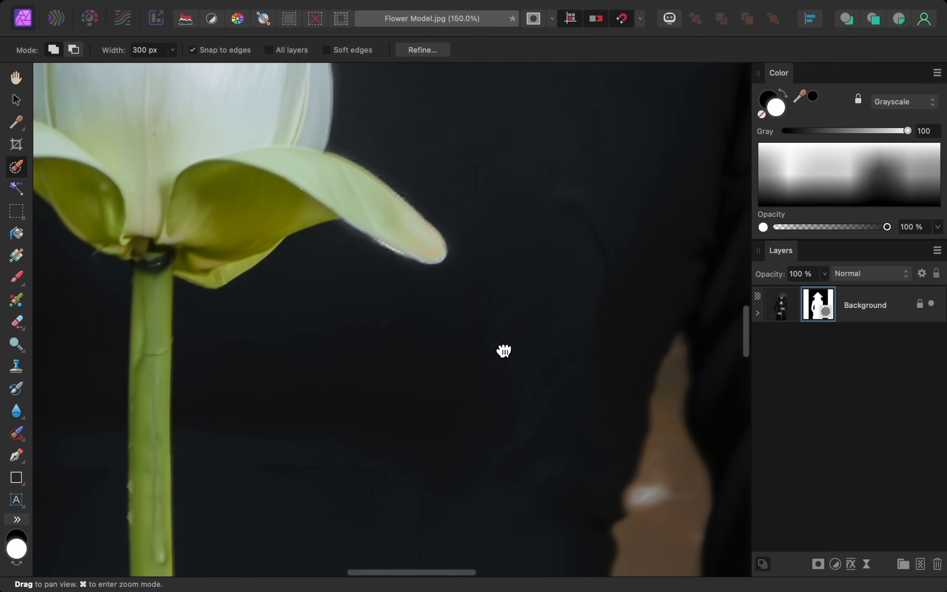
{"action": "left_click_drag", "start_coordinate": [503, 351], "coordinate": [414, 217]}
{"action": "mouse_move", "coordinate": [539, 429]}
{"action": "left_mouse_down"}
{"action": "mouse_move", "coordinate": [493, 380]}
{"action": "mouse_move", "coordinate": [378, 312]}
{"action": "left_mouse_up"}
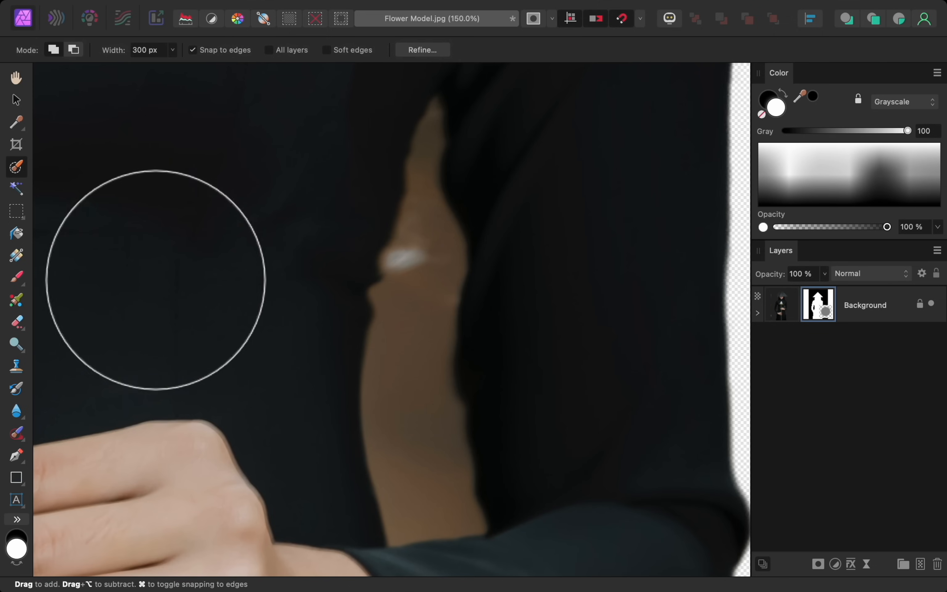
{"action": "left_click", "coordinate": [24, 280]}
{"action": "key", "text": "x"}
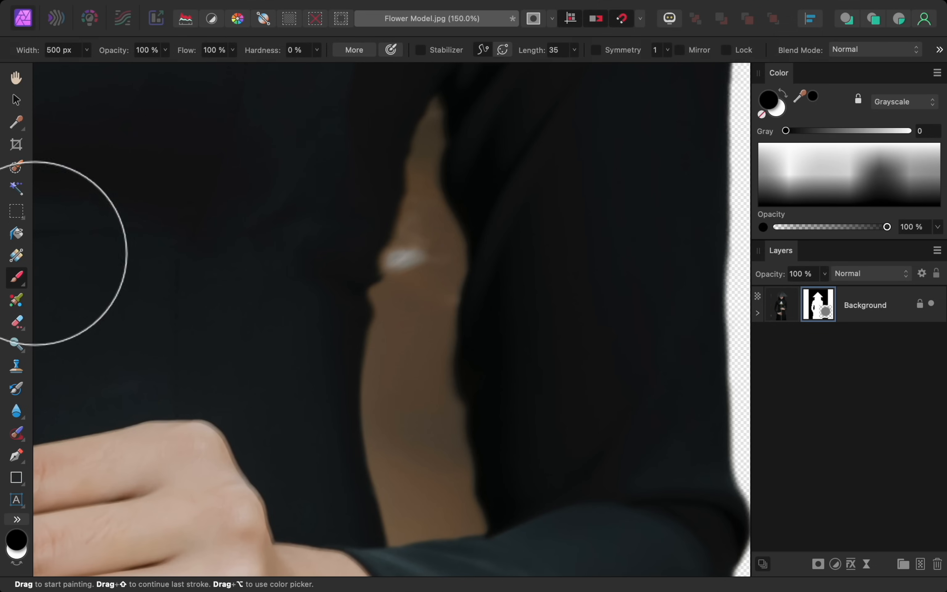
{"action": "left_click", "coordinate": [72, 51]}
{"action": "type", "text": "5"}
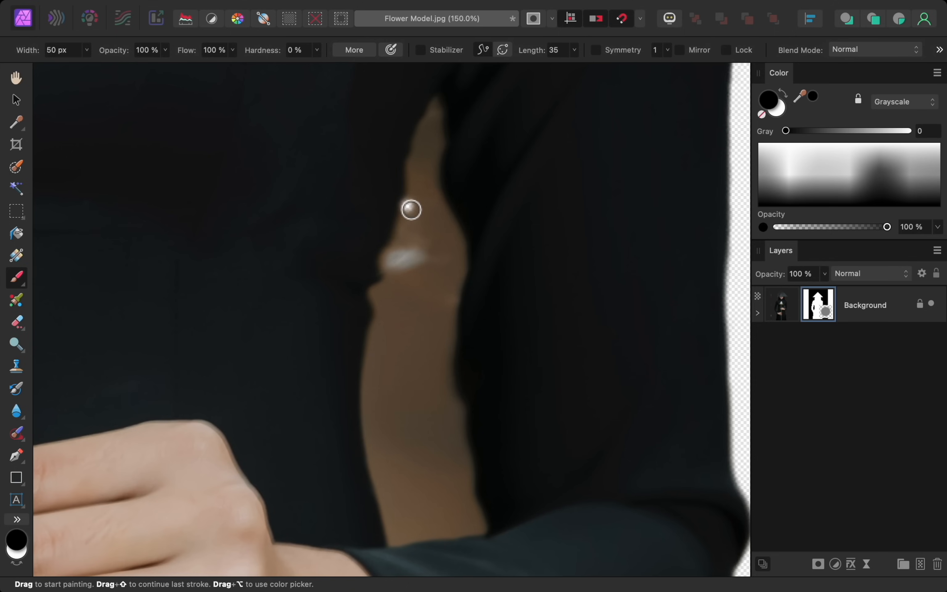
{"action": "mouse_move", "coordinate": [408, 205]}
{"action": "left_mouse_down"}
{"action": "mouse_move", "coordinate": [386, 267]}
{"action": "mouse_move", "coordinate": [392, 283]}
{"action": "mouse_move", "coordinate": [373, 354]}
{"action": "mouse_move", "coordinate": [368, 446]}
{"action": "mouse_move", "coordinate": [394, 545]}
{"action": "mouse_move", "coordinate": [450, 537]}
{"action": "mouse_move", "coordinate": [483, 518]}
{"action": "mouse_move", "coordinate": [465, 409]}
{"action": "mouse_move", "coordinate": [447, 129]}
{"action": "mouse_move", "coordinate": [431, 121]}
{"action": "mouse_move", "coordinate": [397, 257]}
{"action": "mouse_move", "coordinate": [374, 439]}
{"action": "mouse_move", "coordinate": [398, 525]}
{"action": "mouse_move", "coordinate": [478, 527]}
{"action": "mouse_move", "coordinate": [455, 429]}
{"action": "mouse_move", "coordinate": [457, 242]}
{"action": "mouse_move", "coordinate": [438, 131]}
{"action": "mouse_move", "coordinate": [434, 216]}
{"action": "left_mouse_up"}
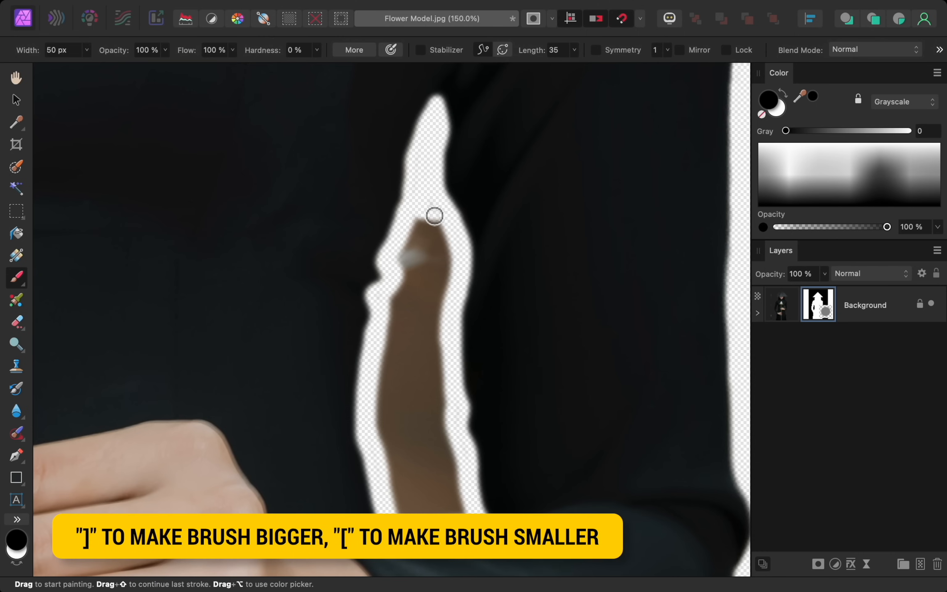
Step: Enlarge the brush to 115.7 px and mask out the remaining brown background inside the gap between arm and waist
{"action": "key", "text": "bracketright"}
{"action": "key", "text": "bracketright"}
{"action": "key", "text": "bracketright"}
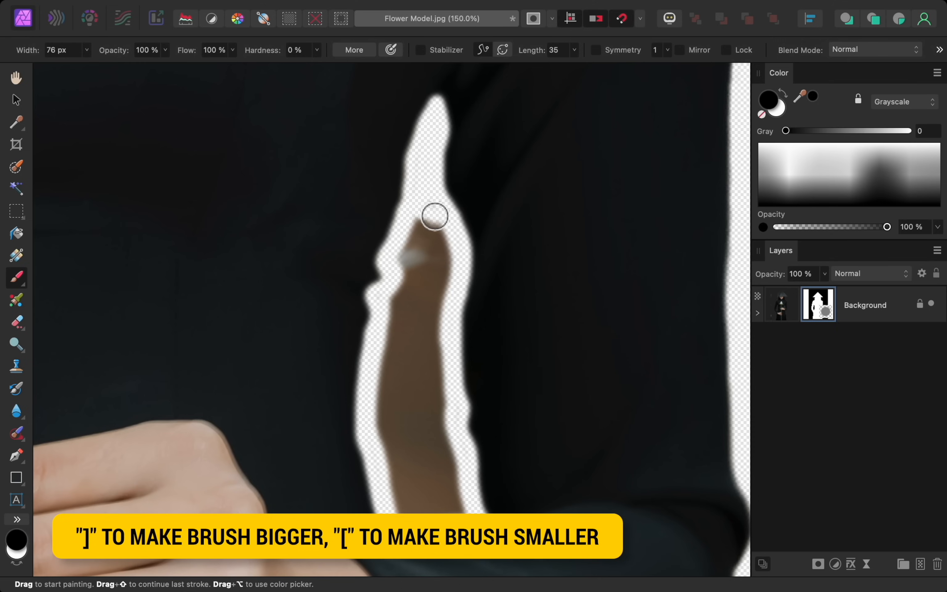
{"action": "key", "text": "bracketright"}
{"action": "key", "text": "bracketright"}
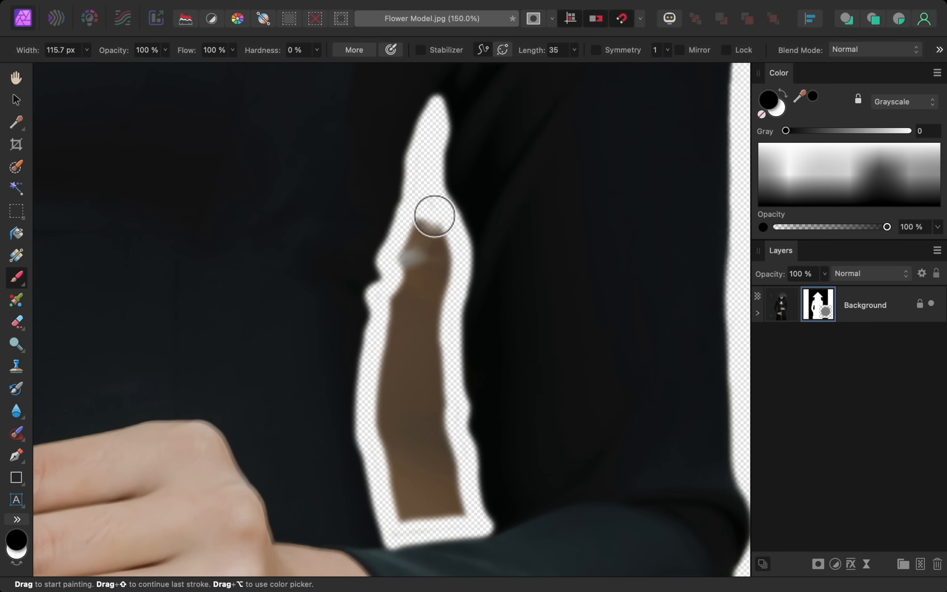
{"action": "mouse_move", "coordinate": [434, 216]}
{"action": "left_mouse_down"}
{"action": "mouse_move", "coordinate": [445, 245]}
{"action": "mouse_move", "coordinate": [433, 249]}
{"action": "mouse_move", "coordinate": [449, 265]}
{"action": "mouse_move", "coordinate": [440, 344]}
{"action": "mouse_move", "coordinate": [463, 512]}
{"action": "mouse_move", "coordinate": [423, 518]}
{"action": "mouse_move", "coordinate": [405, 484]}
{"action": "mouse_move", "coordinate": [402, 459]}
{"action": "mouse_move", "coordinate": [416, 454]}
{"action": "mouse_move", "coordinate": [399, 415]}
{"action": "mouse_move", "coordinate": [426, 276]}
{"action": "mouse_move", "coordinate": [411, 318]}
{"action": "mouse_move", "coordinate": [443, 467]}
{"action": "left_mouse_up"}
Step: Restore the long hair at the picture's right in white on the mask and trim the excess background along it in black
{"action": "key", "text": "space"}
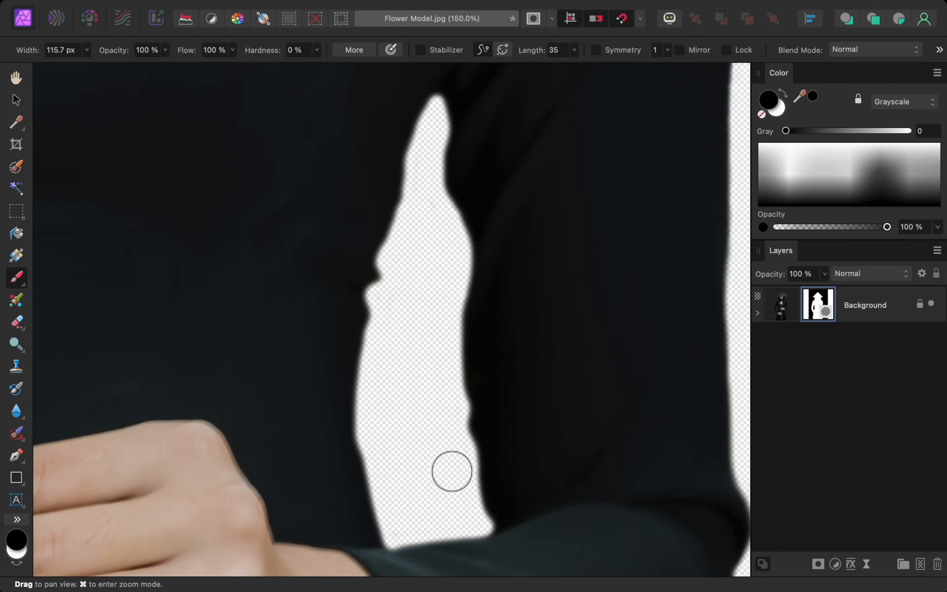
{"action": "scroll", "coordinate": [450, 379], "scroll_direction": "up", "scroll_amount": 15}
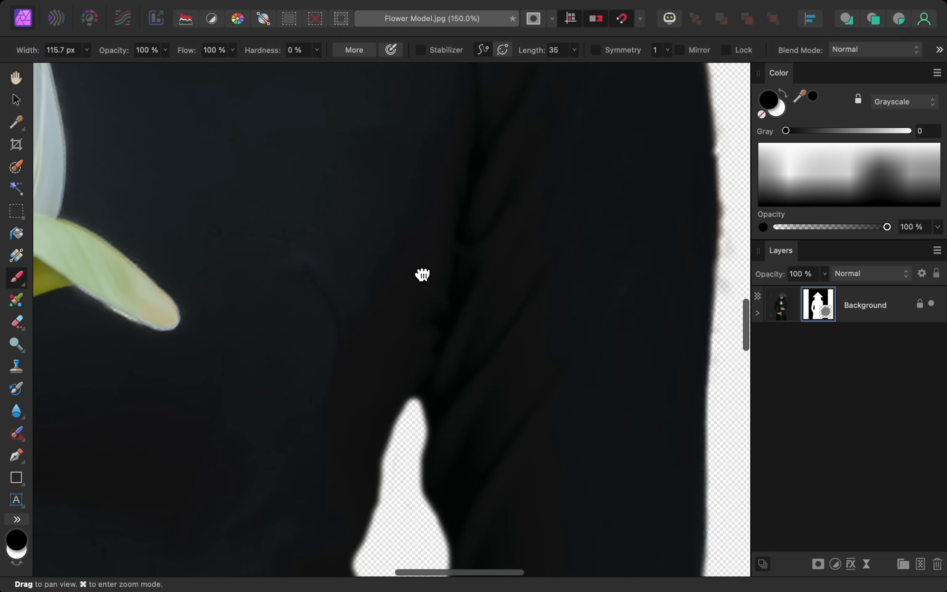
{"action": "scroll", "coordinate": [505, 275], "scroll_direction": "up", "scroll_amount": 15}
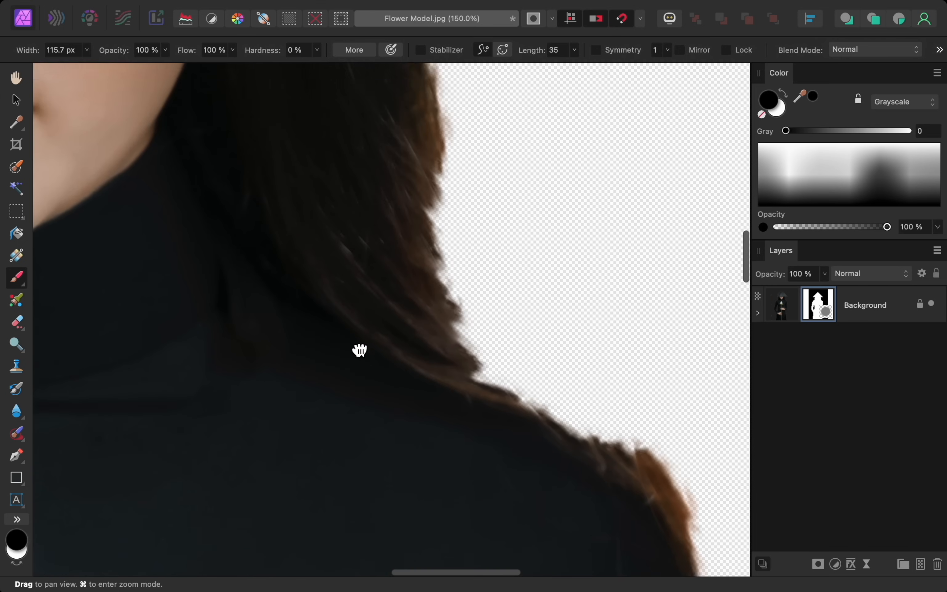
{"action": "mouse_move", "coordinate": [362, 480]}
{"action": "left_mouse_down"}
{"action": "mouse_move", "coordinate": [328, 478]}
{"action": "mouse_move", "coordinate": [306, 460]}
{"action": "left_mouse_up"}
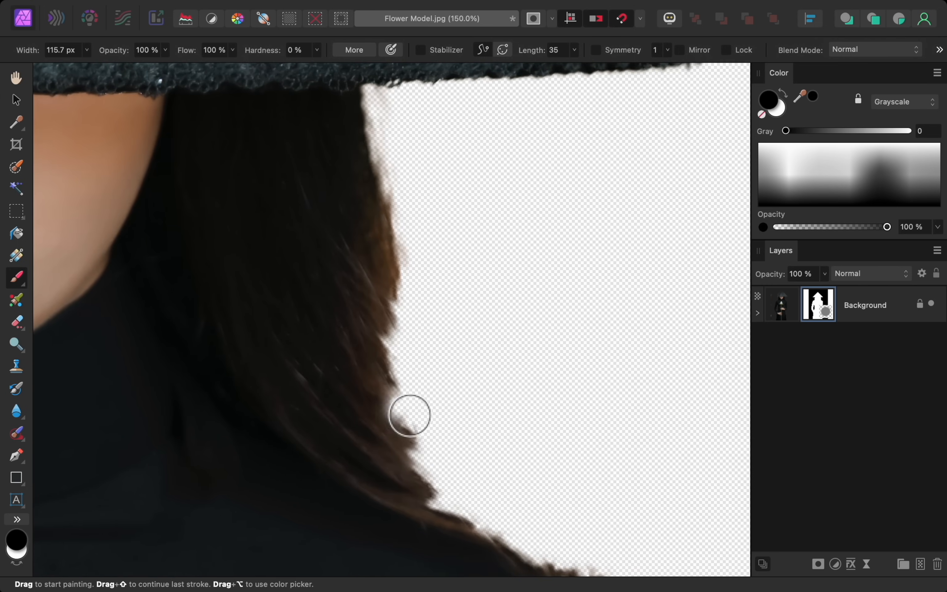
{"action": "left_click", "coordinate": [778, 113]}
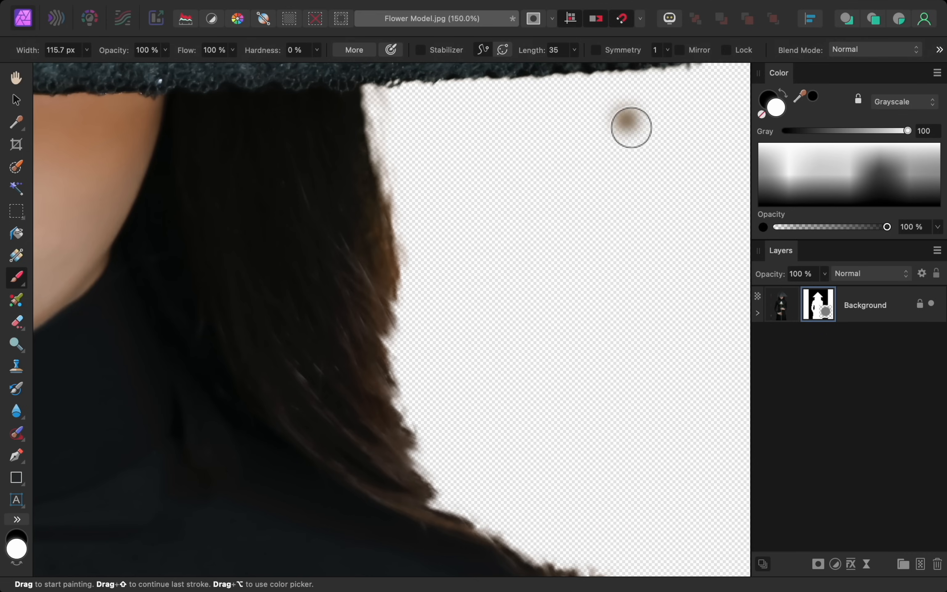
{"action": "mouse_move", "coordinate": [375, 104]}
{"action": "left_mouse_down"}
{"action": "mouse_move", "coordinate": [383, 145]}
{"action": "mouse_move", "coordinate": [378, 111]}
{"action": "mouse_move", "coordinate": [397, 149]}
{"action": "mouse_move", "coordinate": [398, 109]}
{"action": "mouse_move", "coordinate": [433, 141]}
{"action": "mouse_move", "coordinate": [428, 110]}
{"action": "mouse_move", "coordinate": [454, 193]}
{"action": "mouse_move", "coordinate": [410, 262]}
{"action": "mouse_move", "coordinate": [410, 411]}
{"action": "mouse_move", "coordinate": [460, 516]}
{"action": "mouse_move", "coordinate": [559, 563]}
{"action": "mouse_move", "coordinate": [594, 565]}
{"action": "mouse_move", "coordinate": [448, 459]}
{"action": "mouse_move", "coordinate": [444, 292]}
{"action": "mouse_move", "coordinate": [482, 454]}
{"action": "mouse_move", "coordinate": [606, 561]}
{"action": "mouse_move", "coordinate": [533, 511]}
{"action": "mouse_move", "coordinate": [504, 426]}
{"action": "mouse_move", "coordinate": [470, 257]}
{"action": "mouse_move", "coordinate": [526, 416]}
{"action": "mouse_move", "coordinate": [450, 513]}
{"action": "left_mouse_up"}
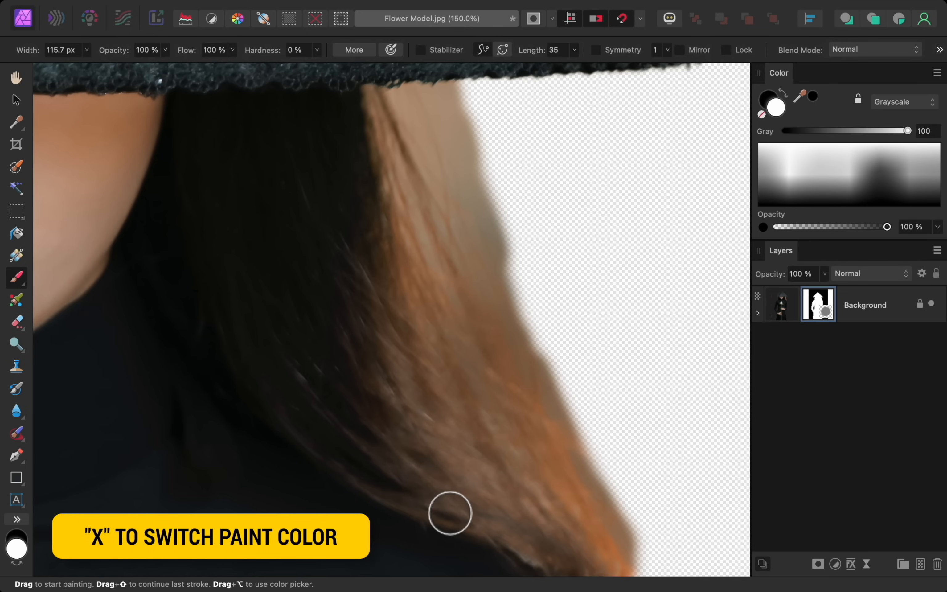
{"action": "key", "text": "x"}
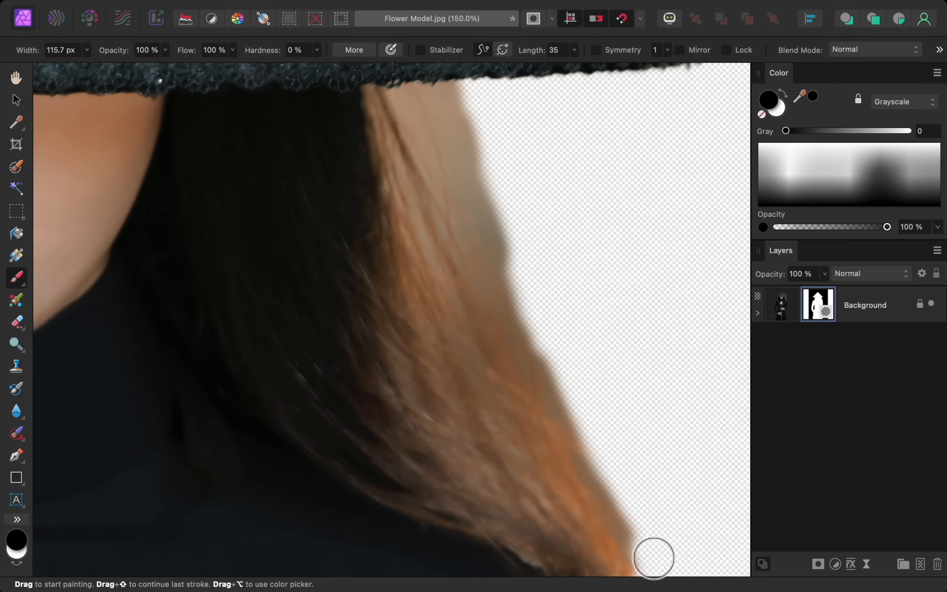
{"action": "mouse_move", "coordinate": [652, 558]}
{"action": "left_mouse_down"}
{"action": "mouse_move", "coordinate": [425, 123]}
{"action": "mouse_move", "coordinate": [447, 111]}
{"action": "mouse_move", "coordinate": [498, 205]}
{"action": "mouse_move", "coordinate": [513, 283]}
{"action": "mouse_move", "coordinate": [418, 109]}
{"action": "mouse_move", "coordinate": [619, 507]}
{"action": "mouse_move", "coordinate": [480, 244]}
{"action": "mouse_move", "coordinate": [602, 466]}
{"action": "mouse_move", "coordinate": [537, 372]}
{"action": "left_mouse_up"}
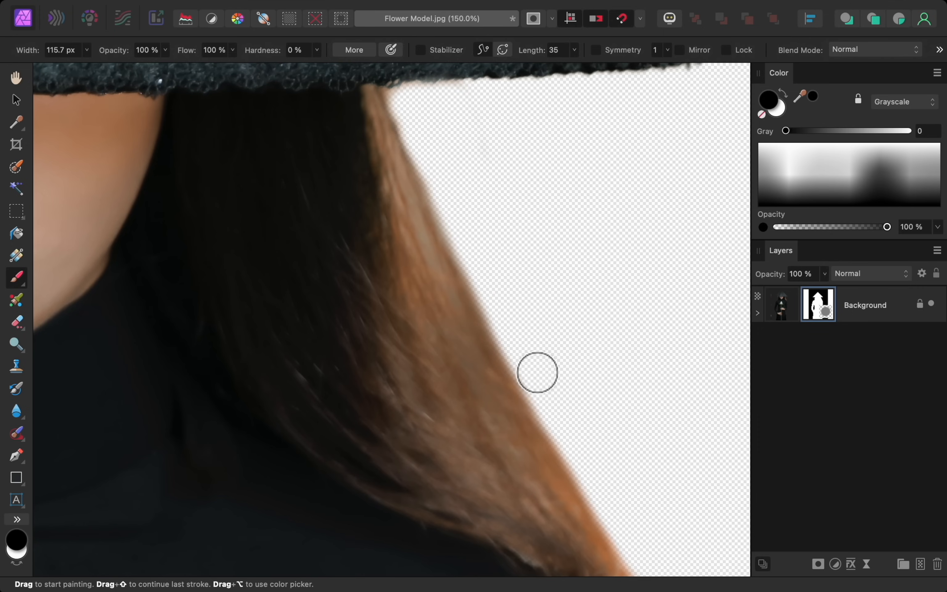
Step: Restore the missing left tip of the hat by painting white on the mask with the 115.7 px brush
{"action": "key", "text": "space"}
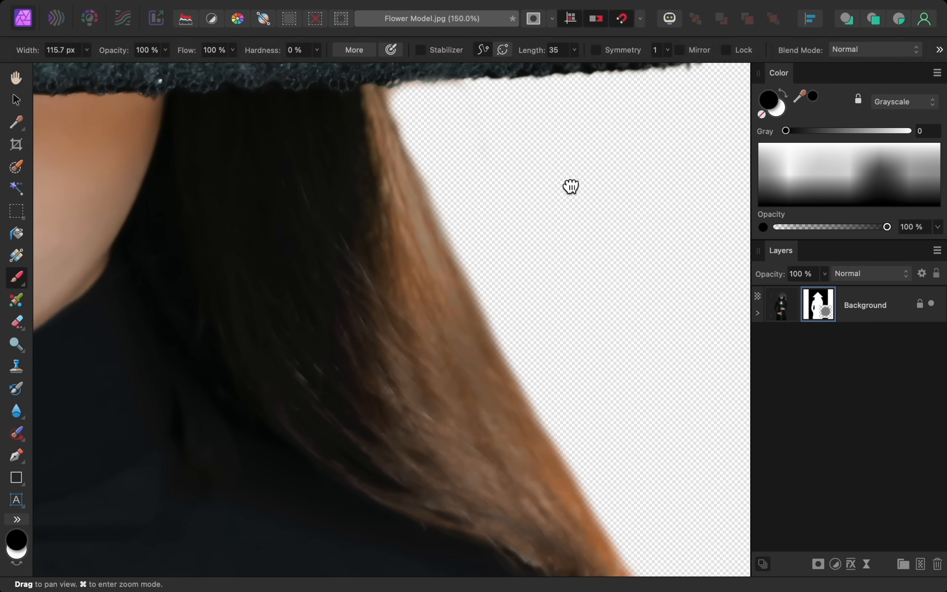
{"action": "left_click_drag", "start_coordinate": [568, 186], "coordinate": [502, 348]}
{"action": "left_click_drag", "start_coordinate": [454, 246], "coordinate": [520, 417]}
{"action": "left_click_drag", "start_coordinate": [392, 253], "coordinate": [484, 414]}
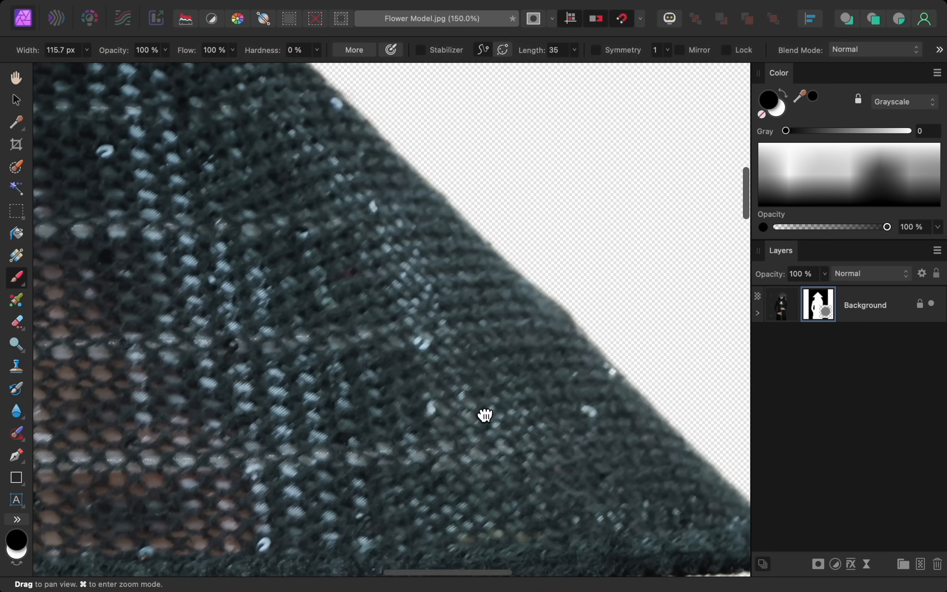
{"action": "left_click_drag", "start_coordinate": [382, 303], "coordinate": [474, 419]}
{"action": "left_click_drag", "start_coordinate": [345, 262], "coordinate": [405, 354]}
{"action": "left_click_drag", "start_coordinate": [298, 395], "coordinate": [457, 301]}
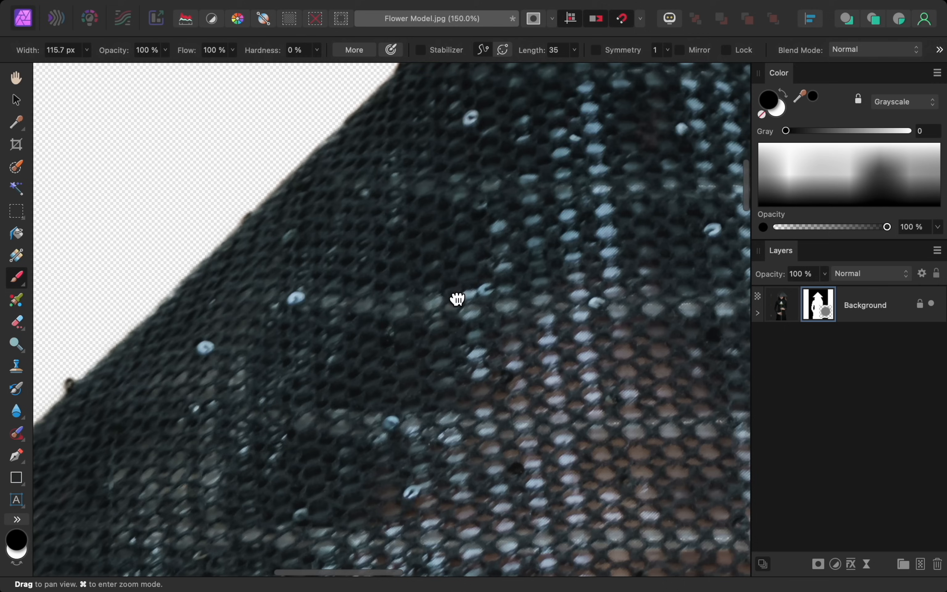
{"action": "left_click_drag", "start_coordinate": [236, 451], "coordinate": [407, 339]}
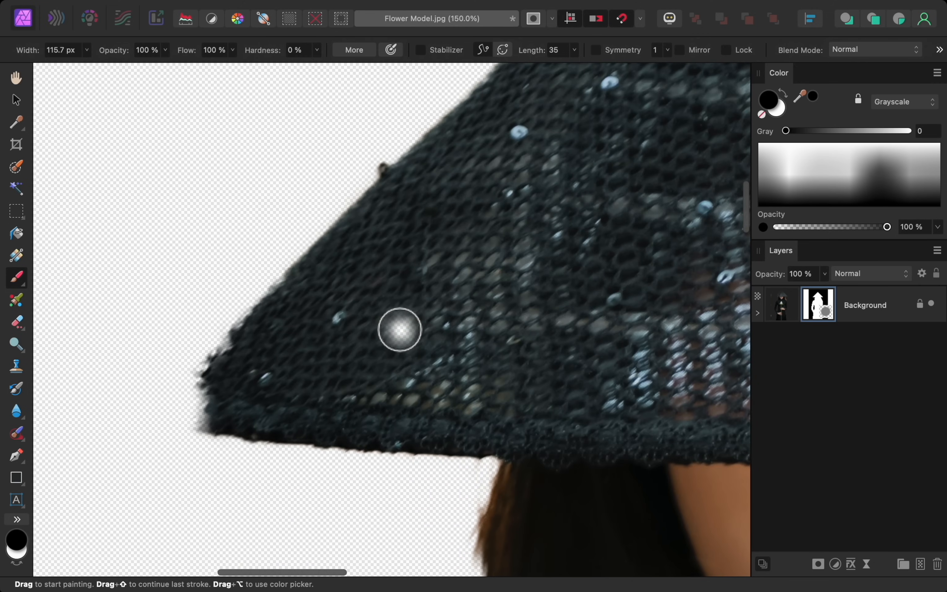
{"action": "key", "text": "x"}
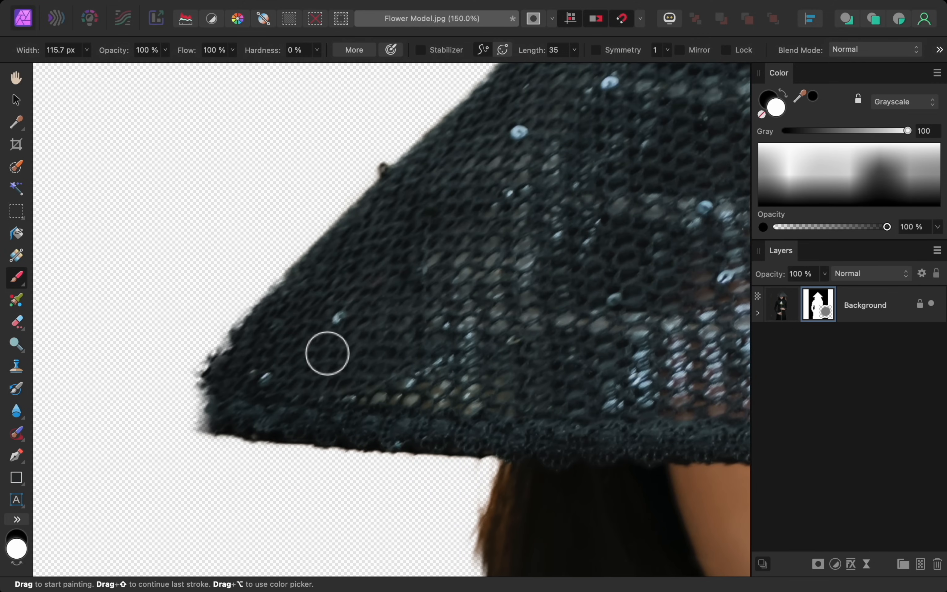
{"action": "mouse_move", "coordinate": [237, 391]}
{"action": "left_mouse_down"}
{"action": "mouse_move", "coordinate": [185, 425]}
{"action": "mouse_move", "coordinate": [213, 433]}
{"action": "mouse_move", "coordinate": [180, 426]}
{"action": "mouse_move", "coordinate": [214, 404]}
{"action": "mouse_move", "coordinate": [197, 408]}
{"action": "mouse_move", "coordinate": [230, 430]}
{"action": "mouse_move", "coordinate": [222, 421]}
{"action": "mouse_move", "coordinate": [220, 447]}
{"action": "mouse_move", "coordinate": [158, 434]}
{"action": "mouse_move", "coordinate": [158, 414]}
{"action": "mouse_move", "coordinate": [209, 357]}
{"action": "mouse_move", "coordinate": [155, 421]}
{"action": "mouse_move", "coordinate": [172, 438]}
{"action": "mouse_move", "coordinate": [229, 451]}
{"action": "mouse_move", "coordinate": [207, 437]}
{"action": "left_mouse_up"}
Step: Trim the excess background around the restored hat tip with black, using a brush reduced to 60.4 px
{"action": "key", "text": "x"}
{"action": "key", "text": "bracketleft"}
{"action": "key", "text": "bracketleft"}
{"action": "key", "text": "bracketleft"}
{"action": "key", "text": "bracketleft"}
Step: Restore the hair below the hat at the picture's left by painting white on the mask with a 184.7 px brush
{"action": "key", "text": "space"}
{"action": "scroll", "coordinate": [207, 437], "scroll_direction": "down", "scroll_amount": 10}
{"action": "scroll", "coordinate": [207, 437], "scroll_direction": "right", "scroll_amount": 5}
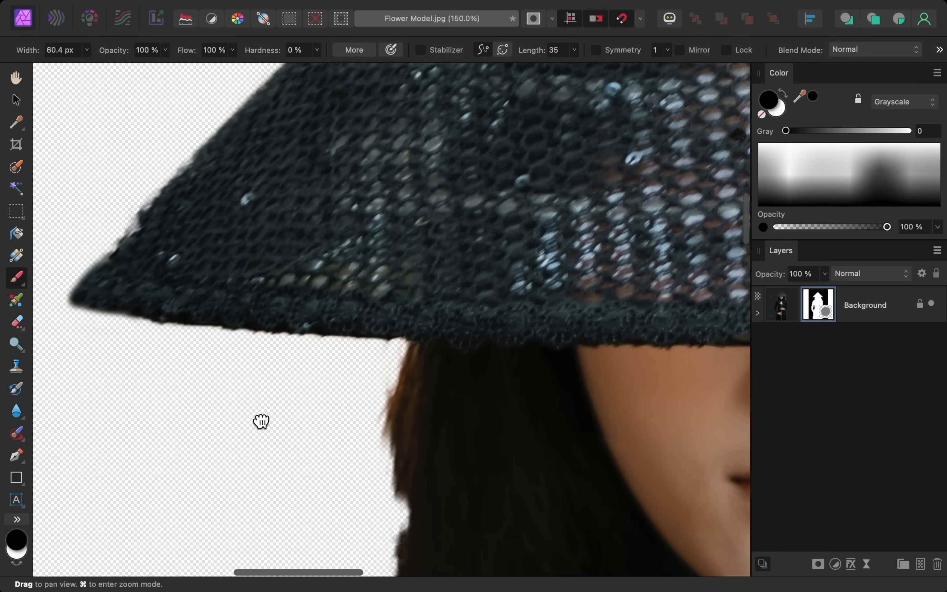
{"action": "key", "text": "x"}
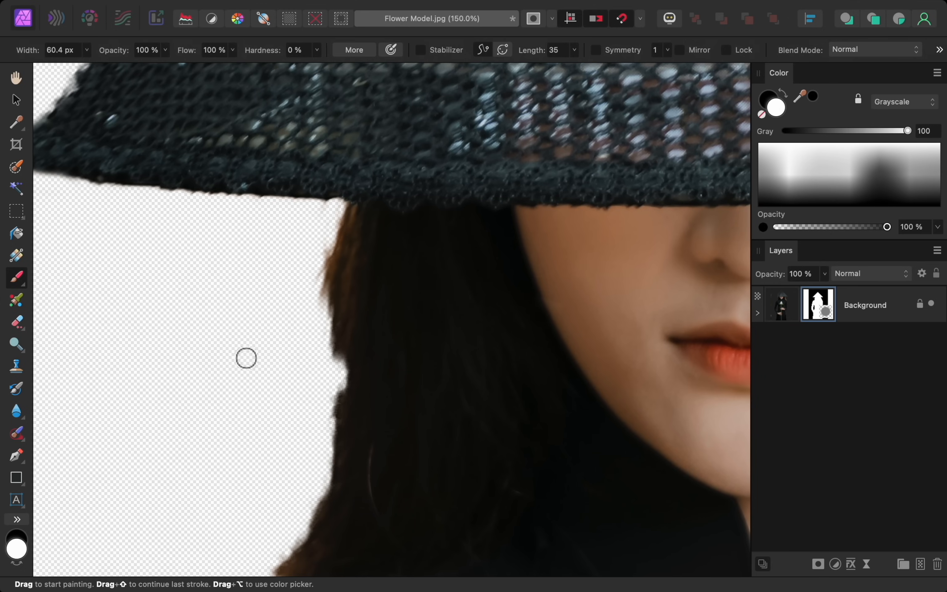
{"action": "key", "text": "bracketright"}
{"action": "key", "text": "bracketright"}
{"action": "key", "text": "bracketright"}
{"action": "key", "text": "bracketright"}
{"action": "key", "text": "bracketright"}
{"action": "key", "text": "bracketright"}
{"action": "key", "text": "bracketright"}
{"action": "key", "text": "bracketright"}
{"action": "key", "text": "bracketright"}
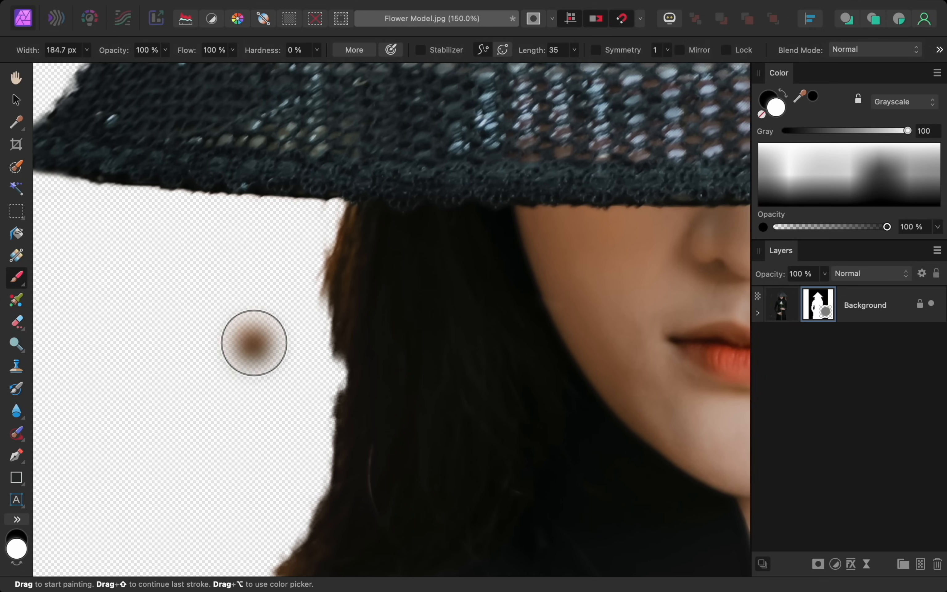
{"action": "mouse_move", "coordinate": [330, 226]}
{"action": "left_mouse_down"}
{"action": "mouse_move", "coordinate": [315, 343]}
{"action": "mouse_move", "coordinate": [317, 485]}
{"action": "left_mouse_up"}
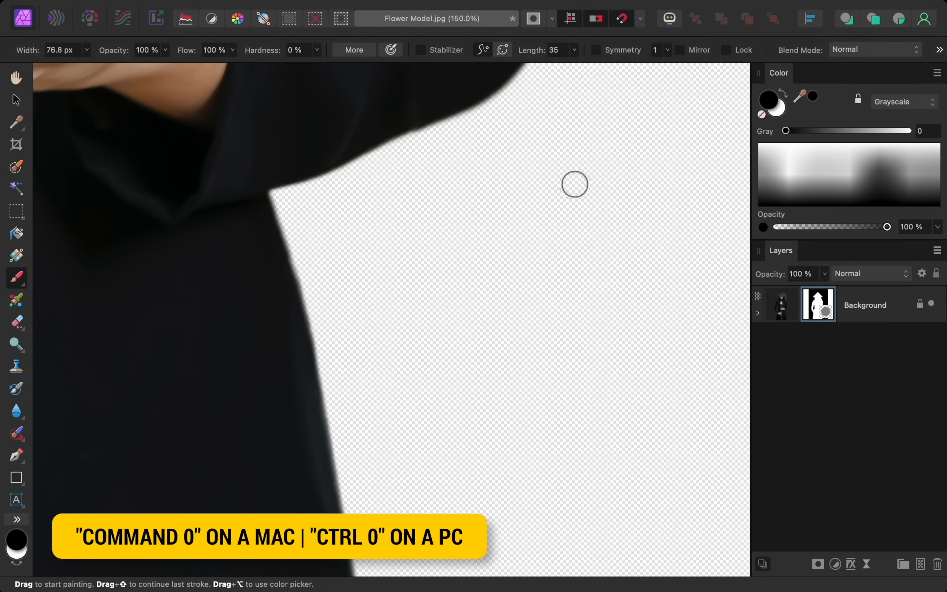
Step: Place Trees.jpg across nearly the full canvas width, over the woman's upper body, and move its layer below the Background layer
{"action": "key", "text": "super+0"}
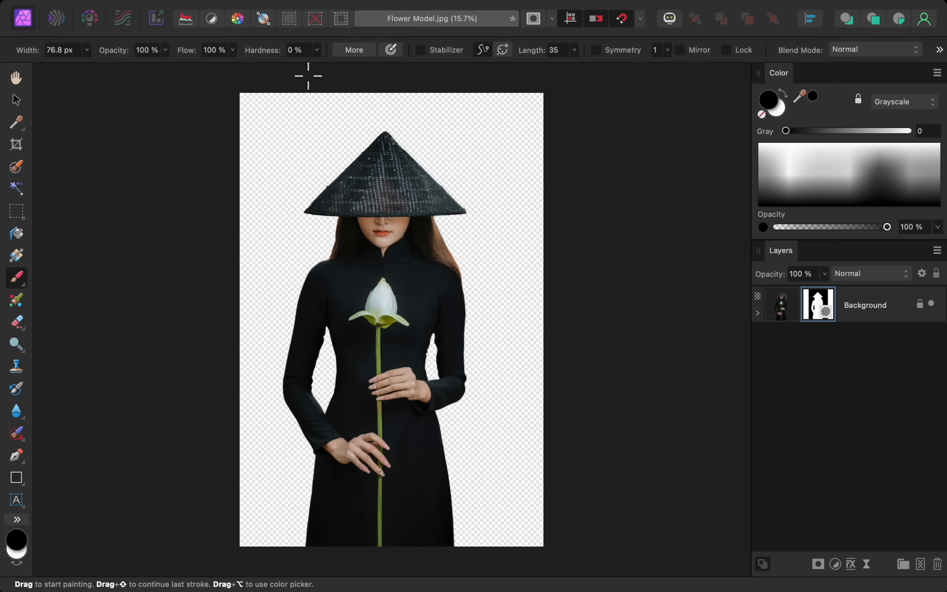
{"action": "mouse_move", "coordinate": [229, 1]}
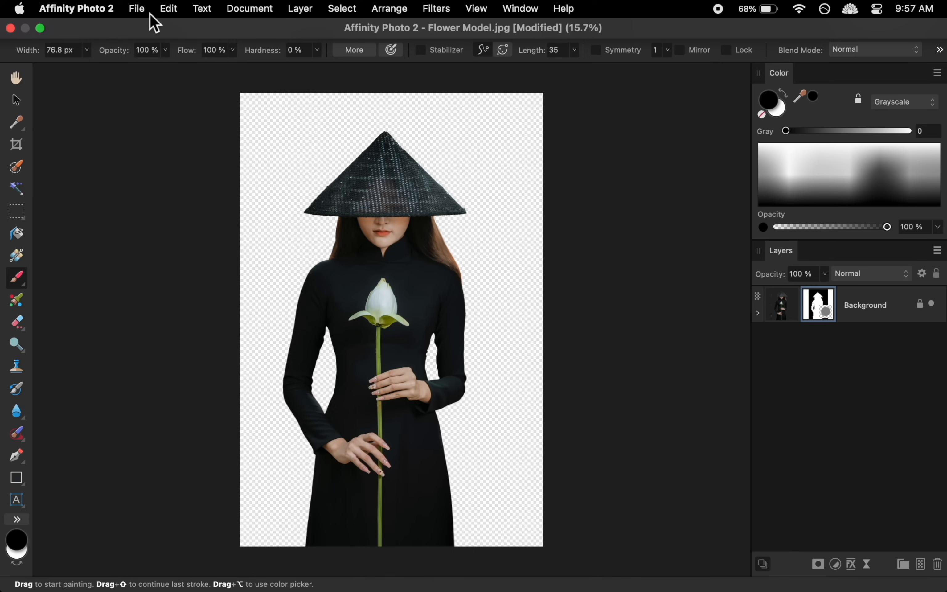
{"action": "left_click", "coordinate": [137, 9]}
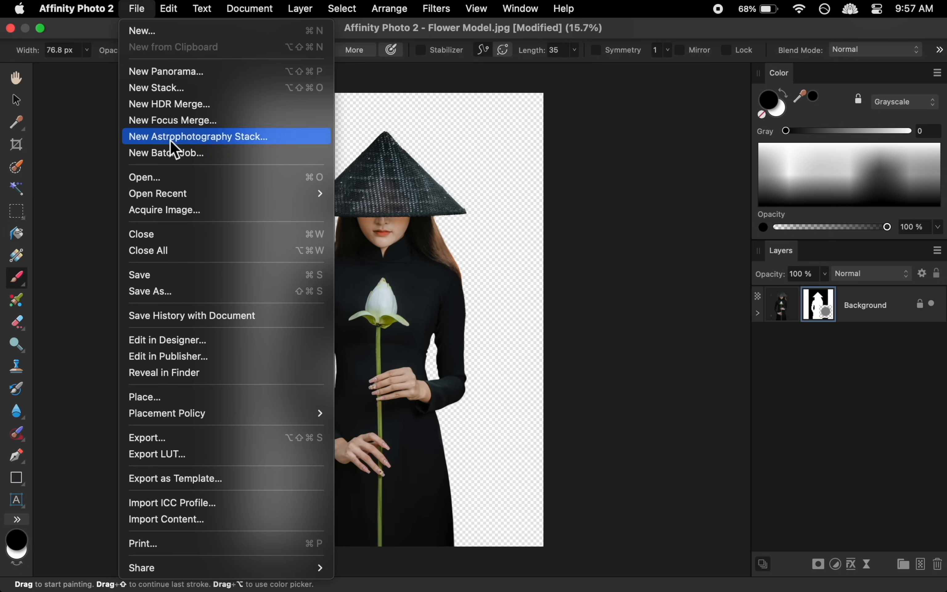
{"action": "left_click", "coordinate": [192, 398]}
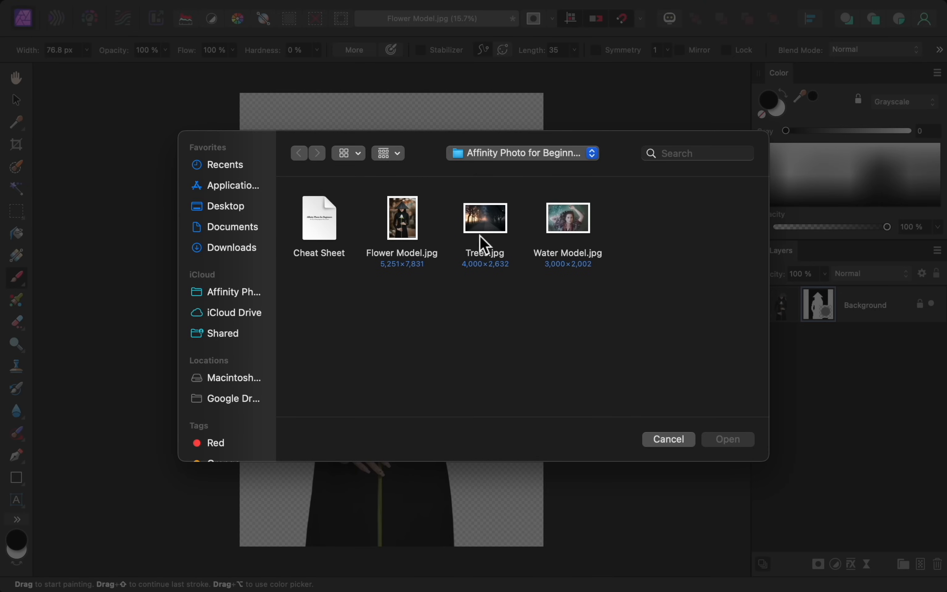
{"action": "left_click", "coordinate": [497, 235]}
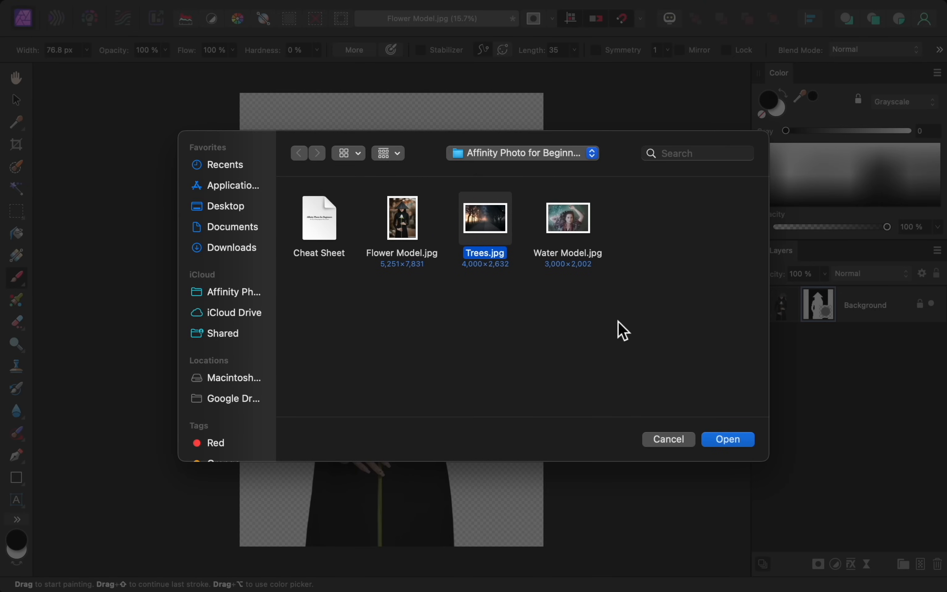
{"action": "left_click", "coordinate": [716, 446]}
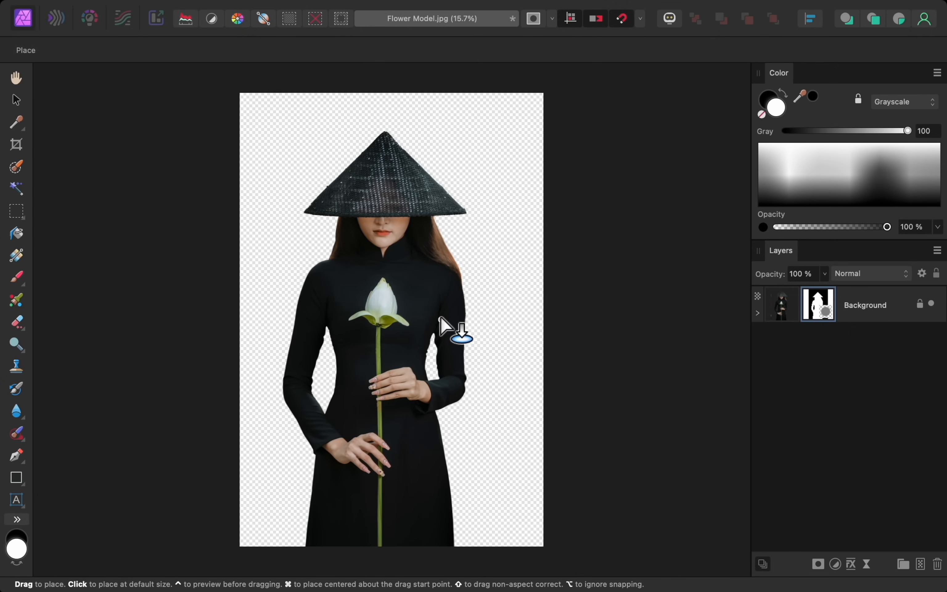
{"action": "left_click_drag", "start_coordinate": [246, 178], "coordinate": [534, 367]}
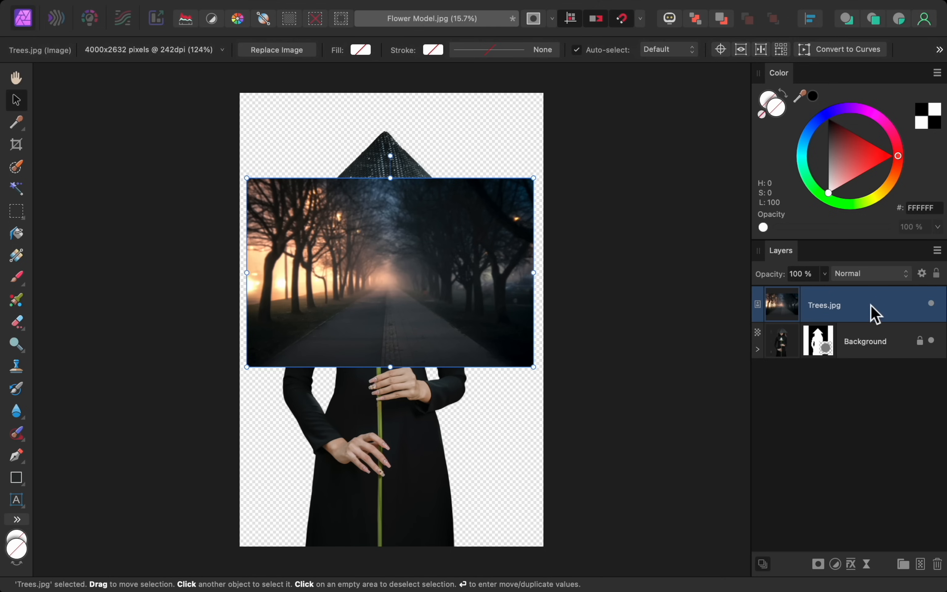
{"action": "left_click_drag", "start_coordinate": [875, 315], "coordinate": [871, 382]}
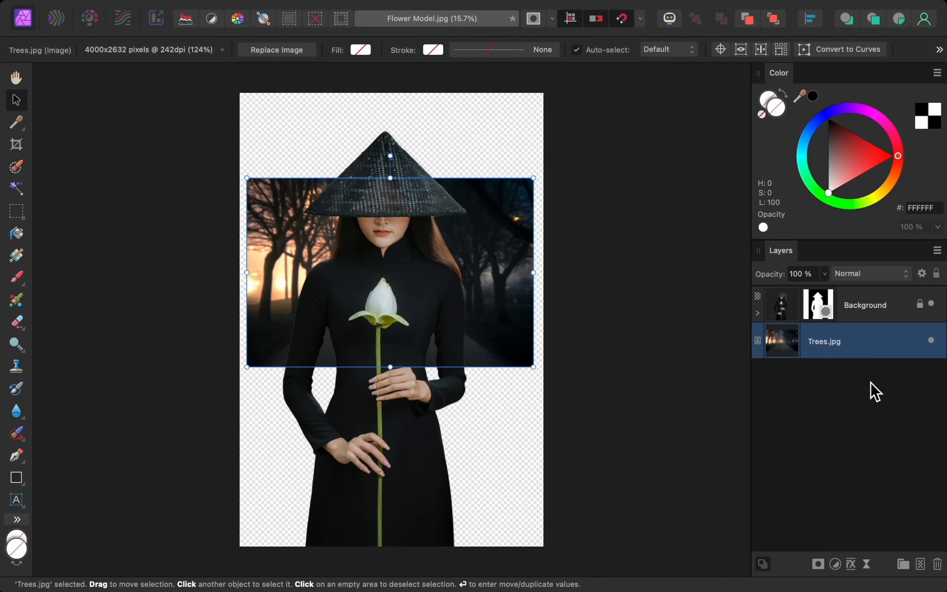
{"action": "key", "text": "super+minus"}
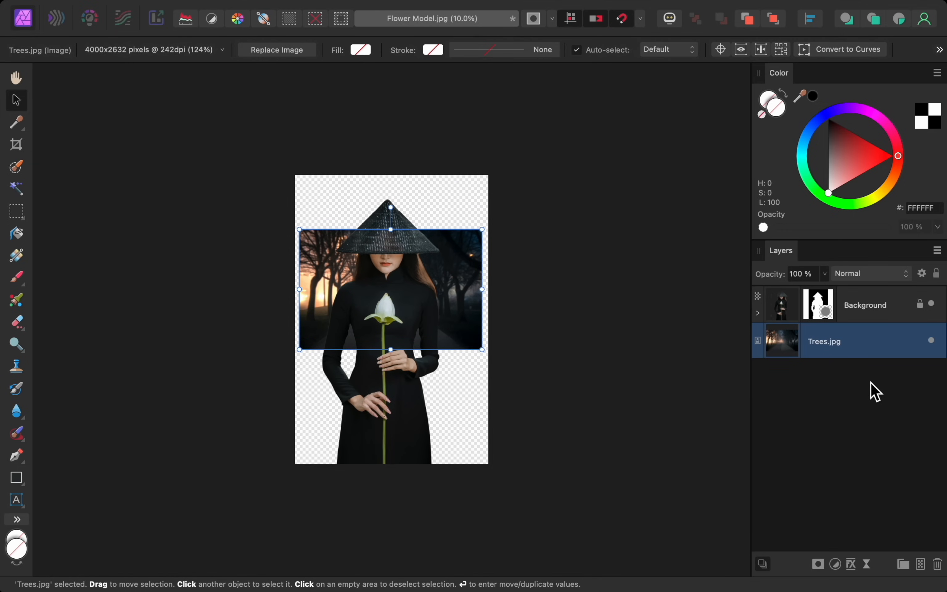
Step: Enlarge Trees.jpg to about 423% and position it so the trees fill the whole canvas behind the woman
{"action": "key", "text": "super+minus"}
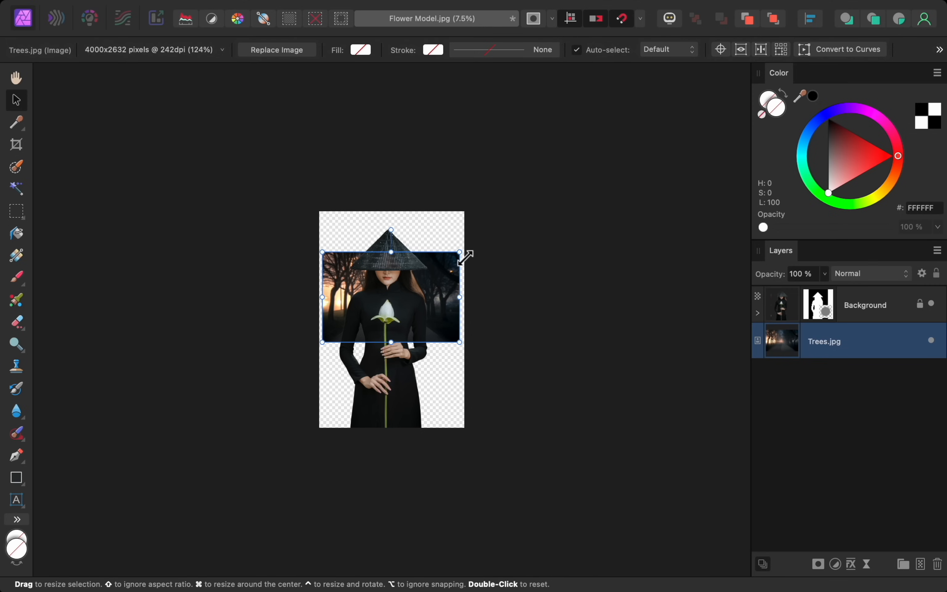
{"action": "left_click_drag", "start_coordinate": [460, 253], "coordinate": [597, 164]}
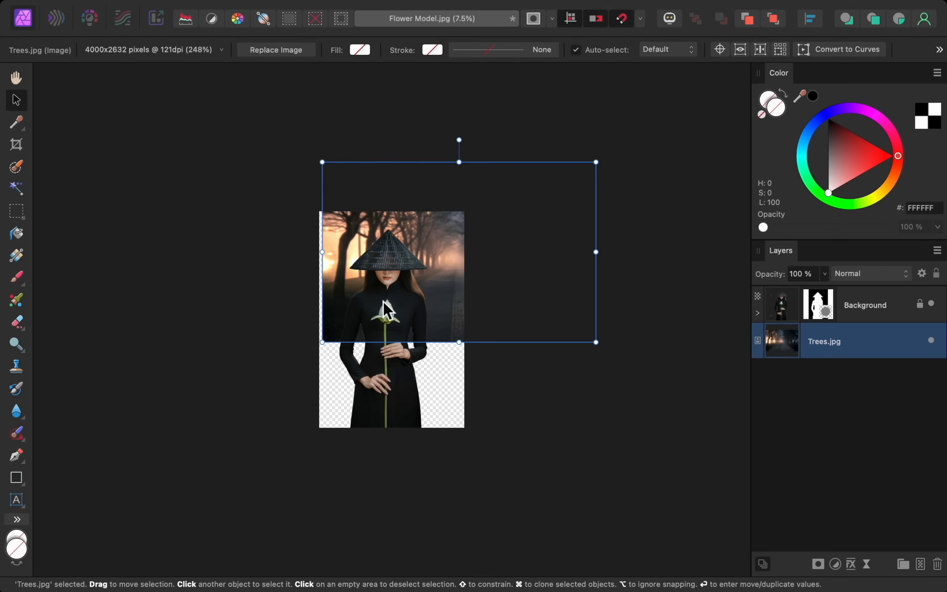
{"action": "left_click_drag", "start_coordinate": [322, 342], "coordinate": [145, 490]}
{"action": "left_click_drag", "start_coordinate": [207, 384], "coordinate": [232, 382]}
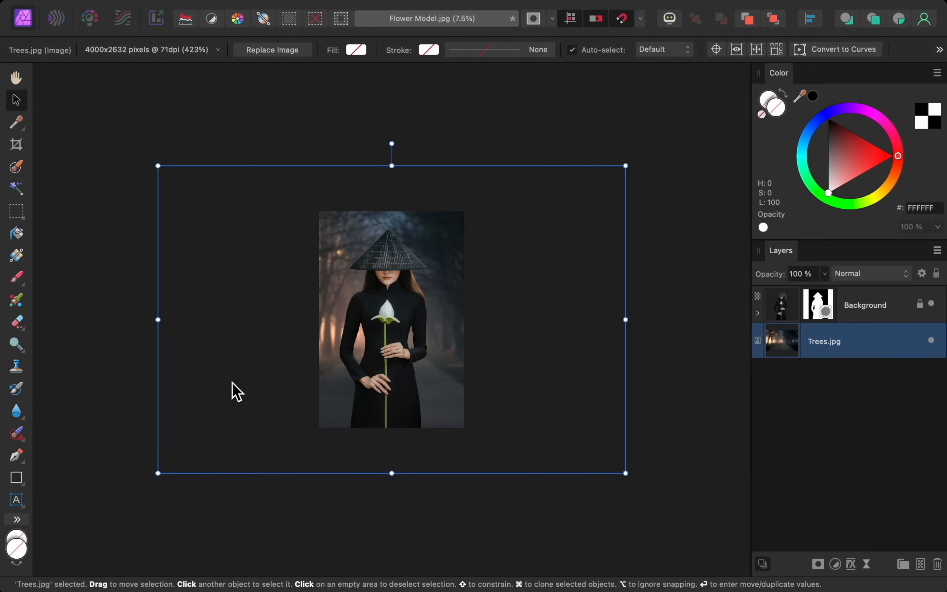
{"action": "key", "text": "super+0"}
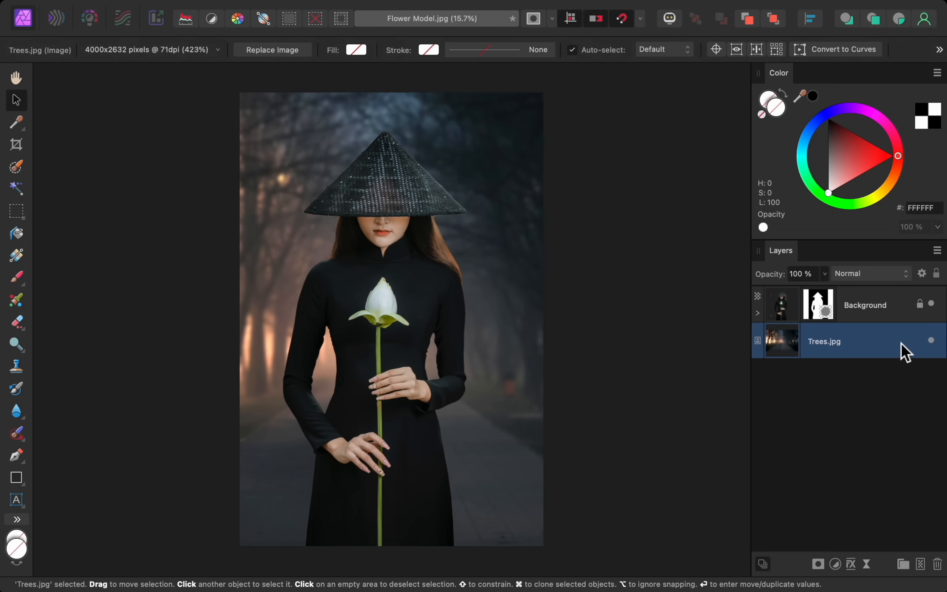
Step: Compare the picture with and without the new background by toggling the visibility of the Trees.jpg layer
{"action": "left_click", "coordinate": [931, 341]}
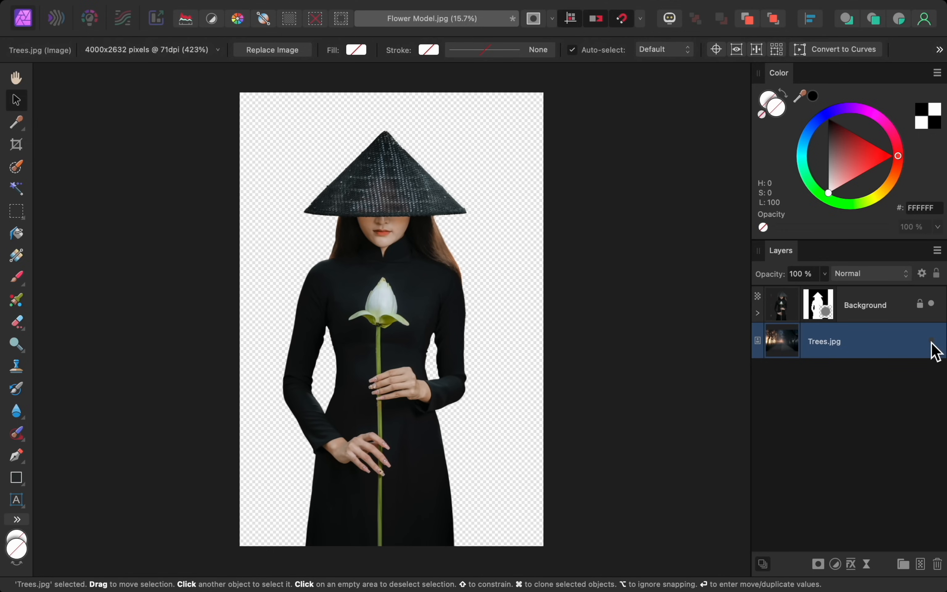
{"action": "left_click", "coordinate": [931, 341]}
{"action": "left_click", "coordinate": [932, 341]}
{"action": "left_click", "coordinate": [932, 341]}
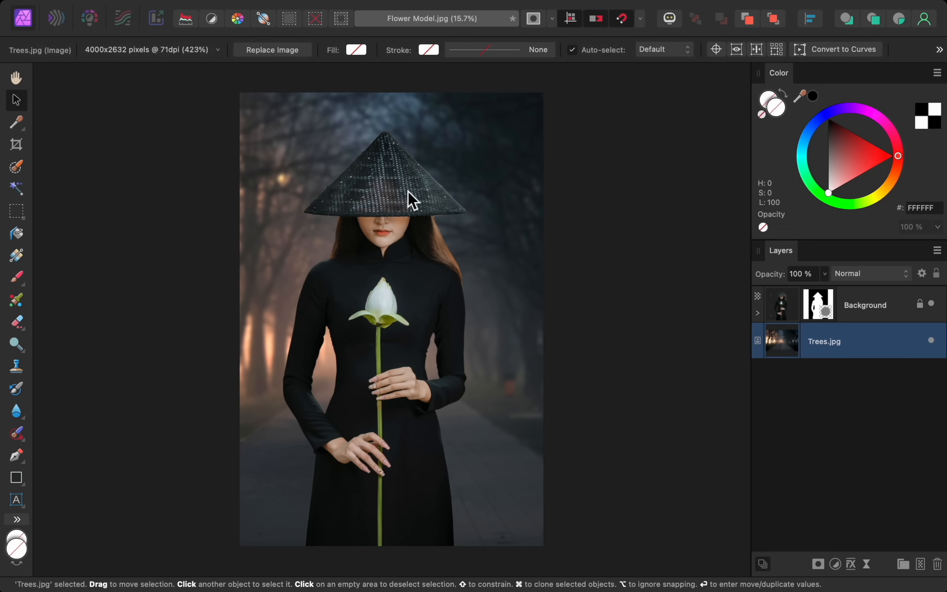
Step: Export the whole document as a JPEG at 5251 x 7831 px with the best quality preset, proceeding to the save location
{"action": "mouse_move", "coordinate": [197, 4]}
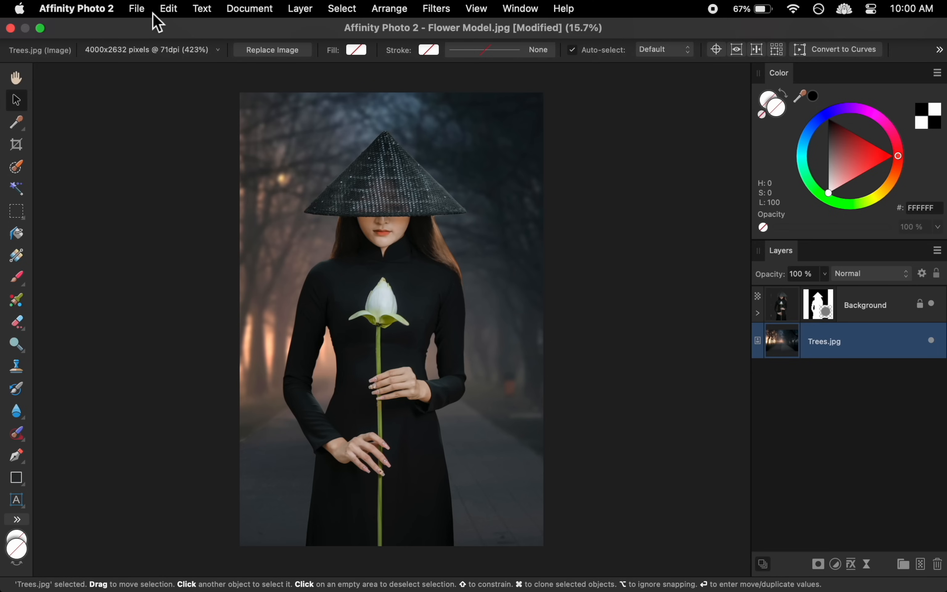
{"action": "left_click", "coordinate": [147, 14]}
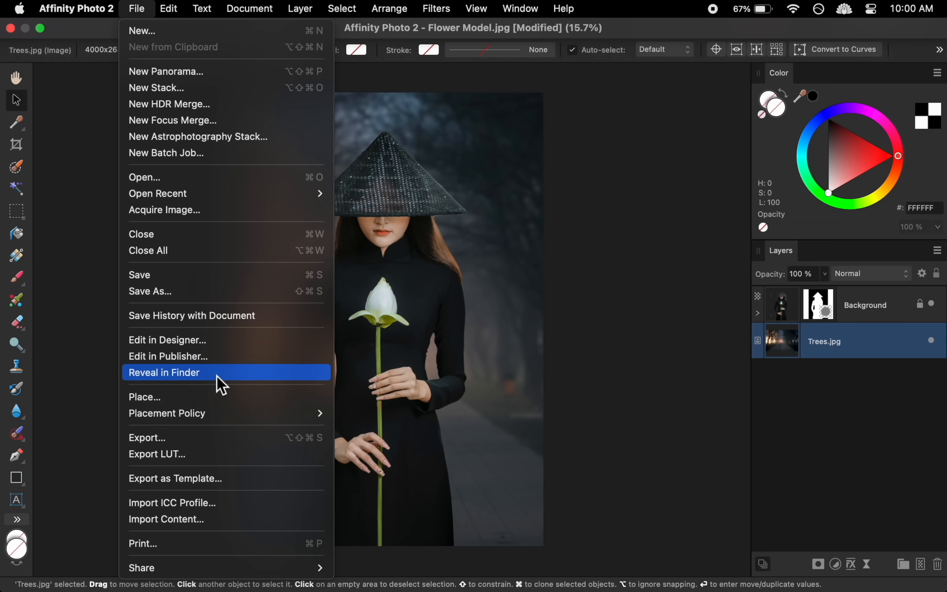
{"action": "left_click", "coordinate": [218, 442]}
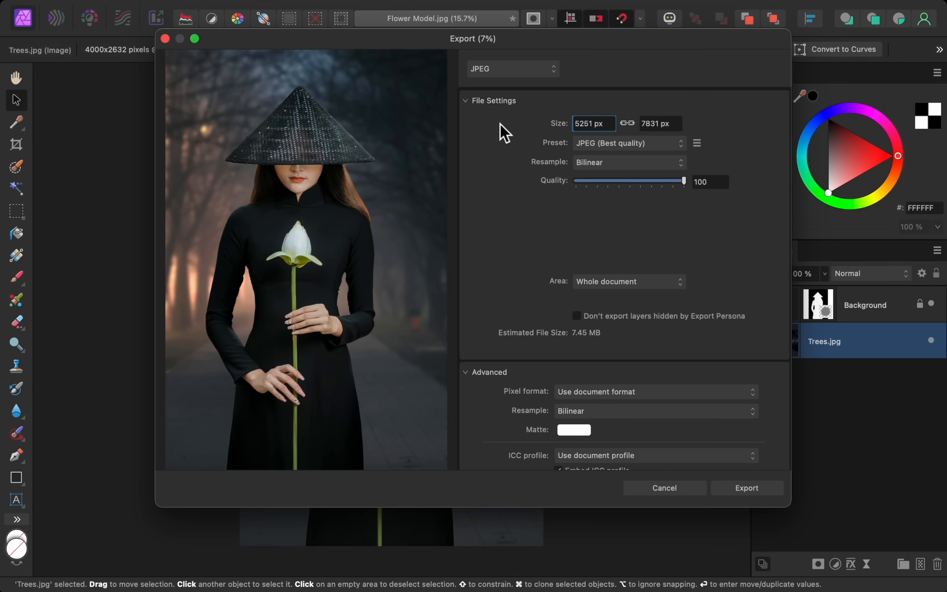
{"action": "left_click", "coordinate": [538, 71]}
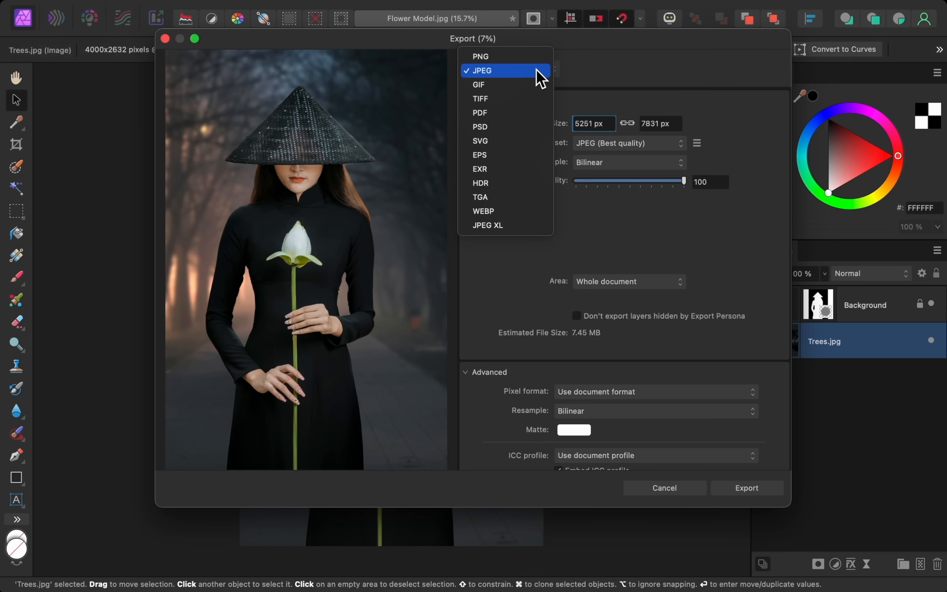
{"action": "left_click", "coordinate": [537, 71]}
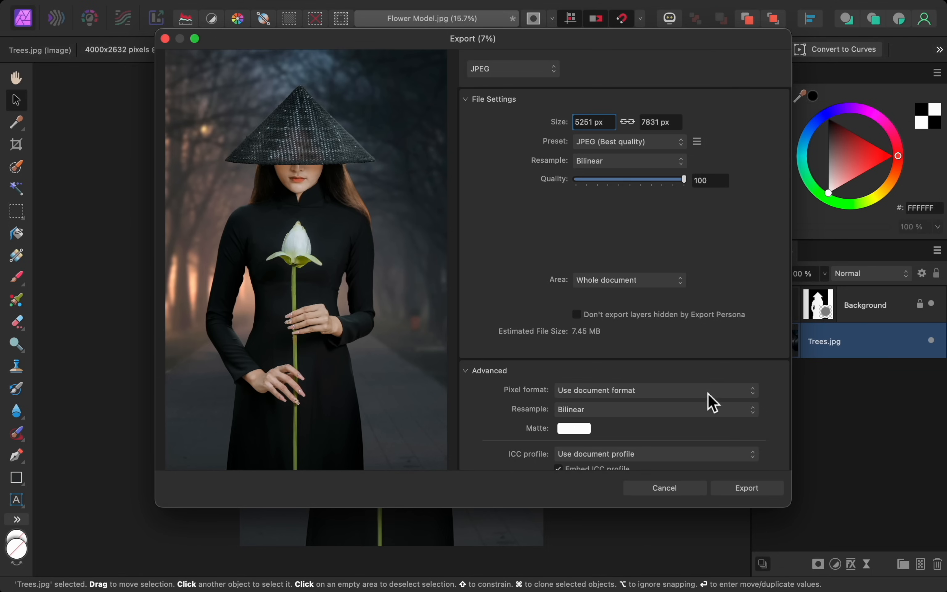
{"action": "left_click", "coordinate": [724, 492]}
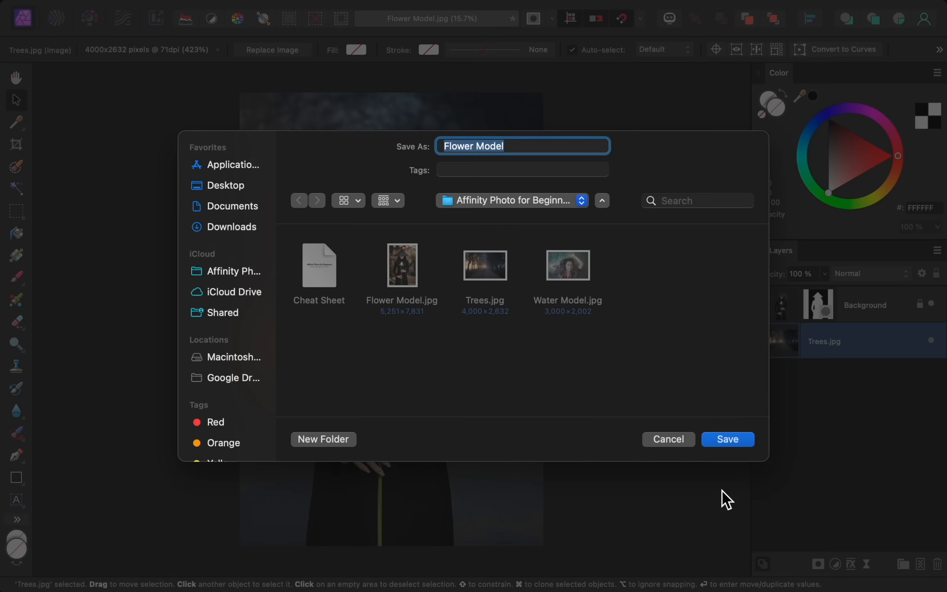